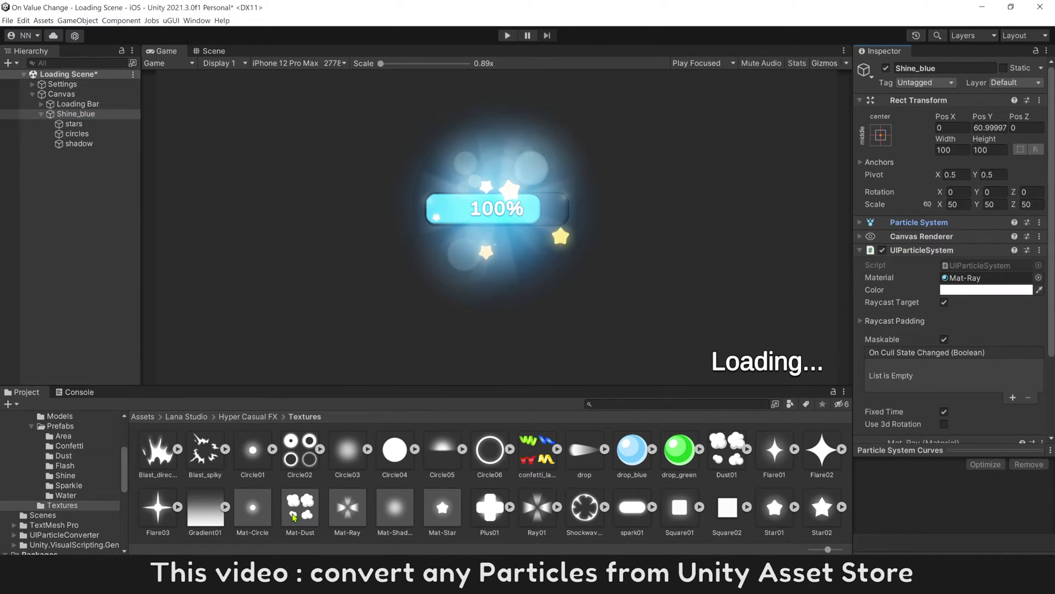
Step: Add UIParticleSystem to Shine_blue, move it above Loading Bar, and assign the Mat-Dust material
left_click_drag(293, 517, 984, 278)
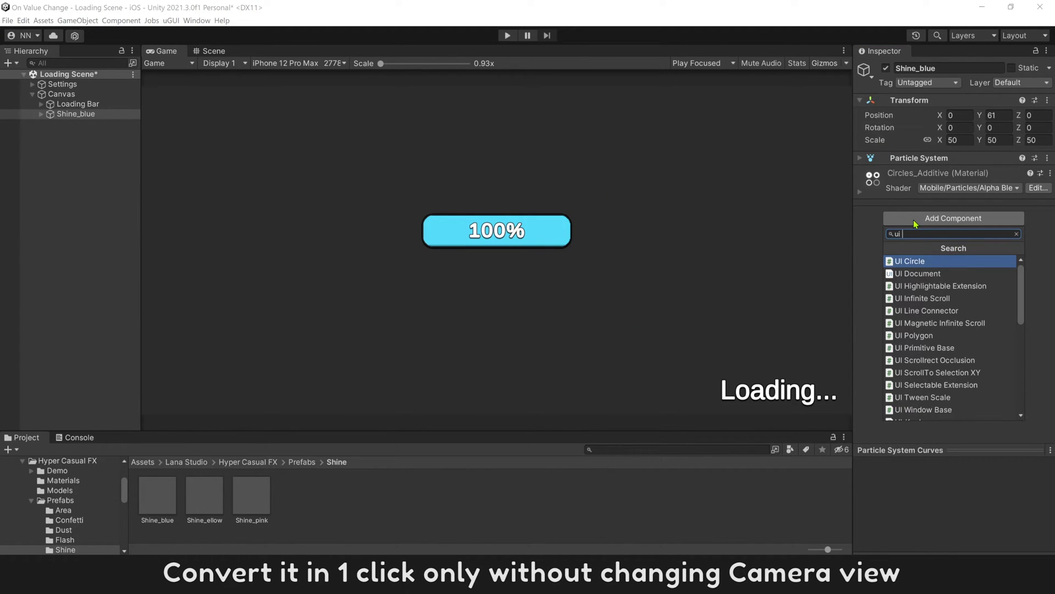
type("par")
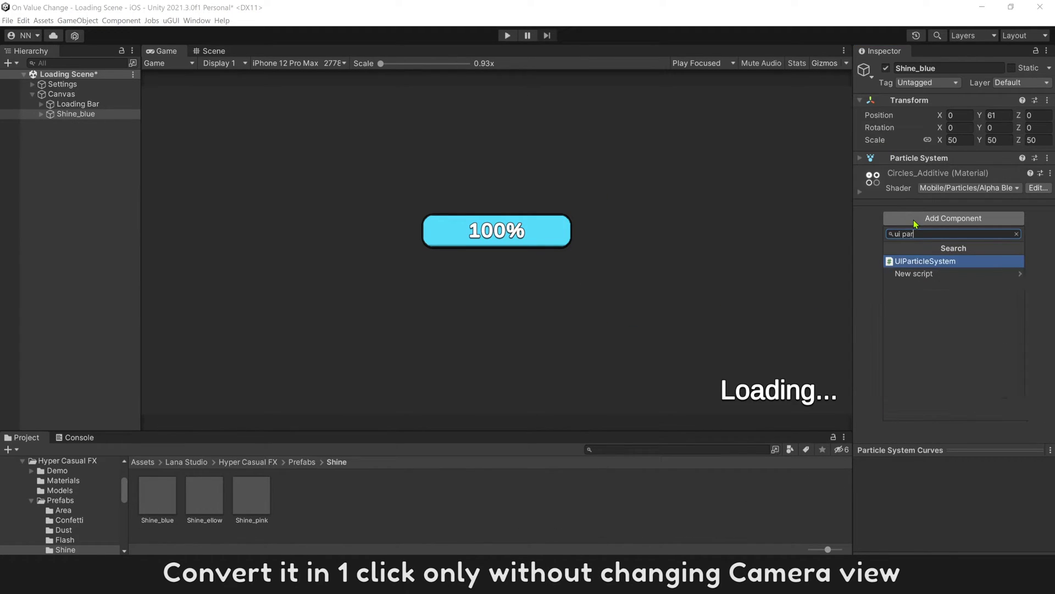
left_click(935, 261)
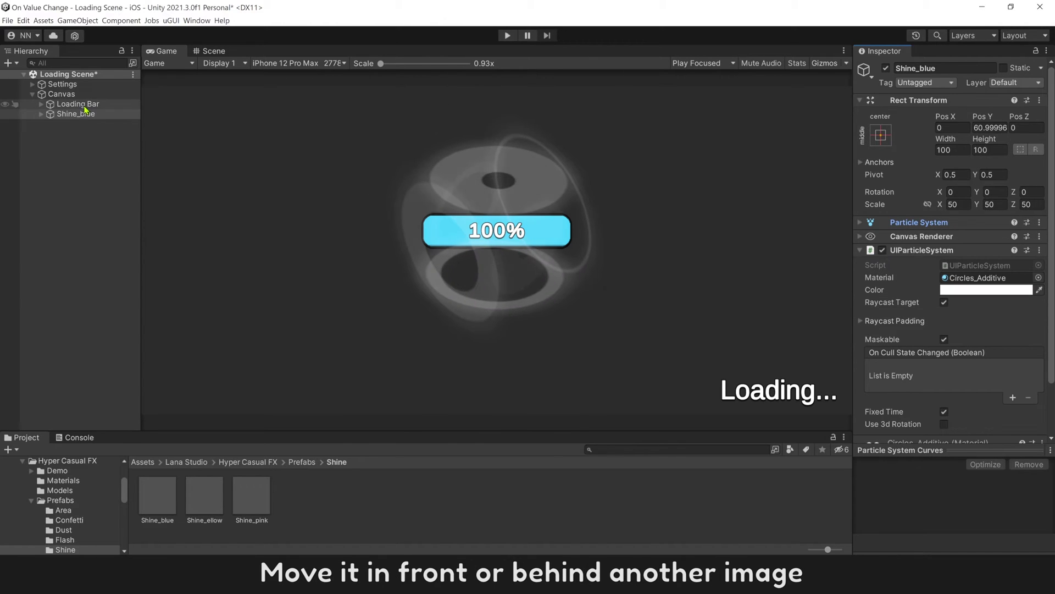
mouse_move(85, 112)
left_mouse_down()
mouse_move(75, 119)
mouse_move(79, 102)
left_mouse_up()
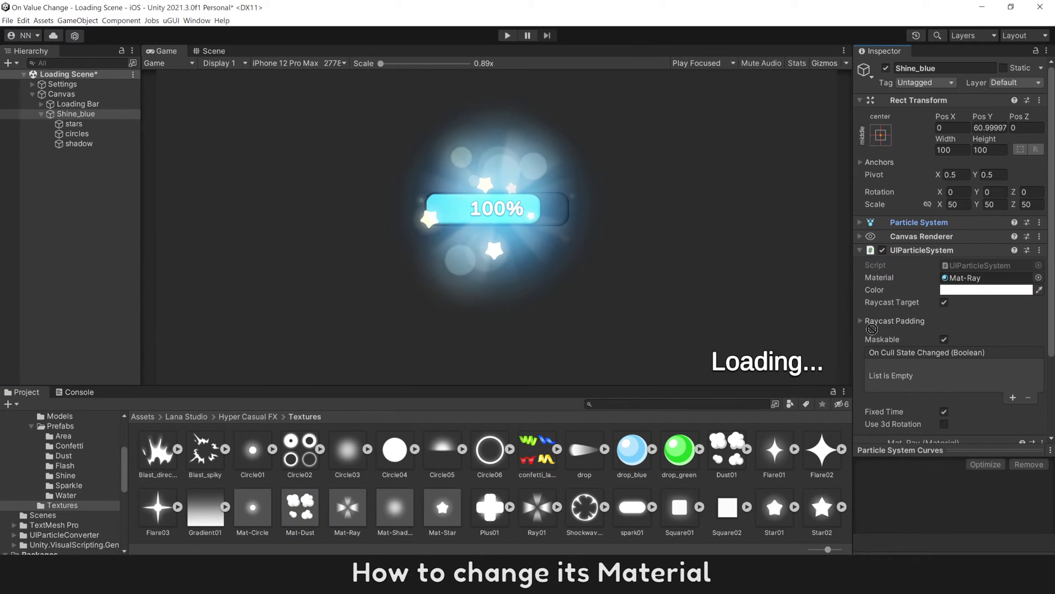
left_click_drag(300, 508, 968, 284)
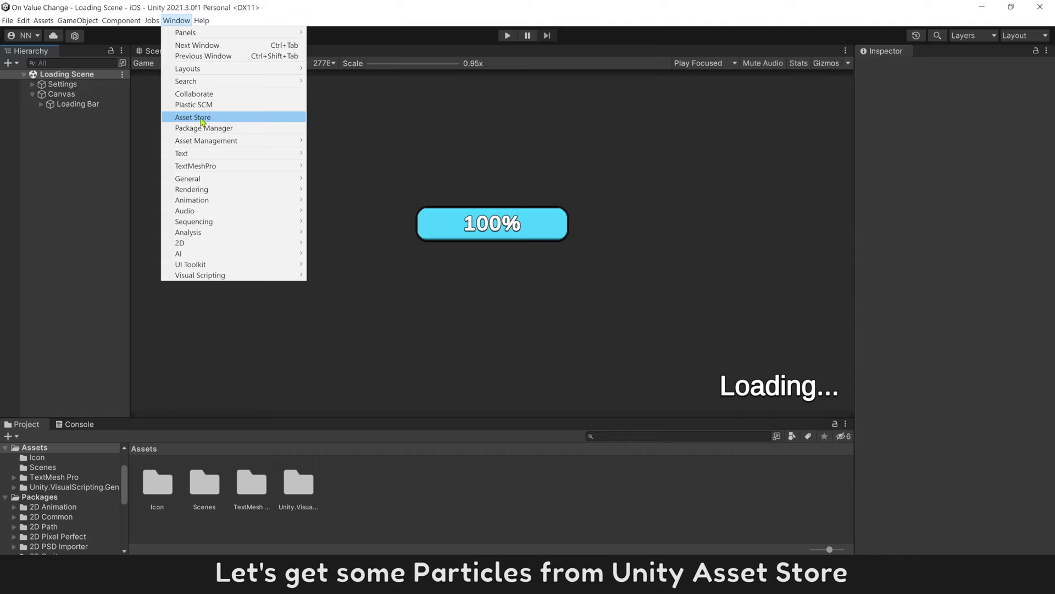
Step: Search My Assets for 'vfx' and start importing the Hyper Casual FX package
left_click(202, 129)
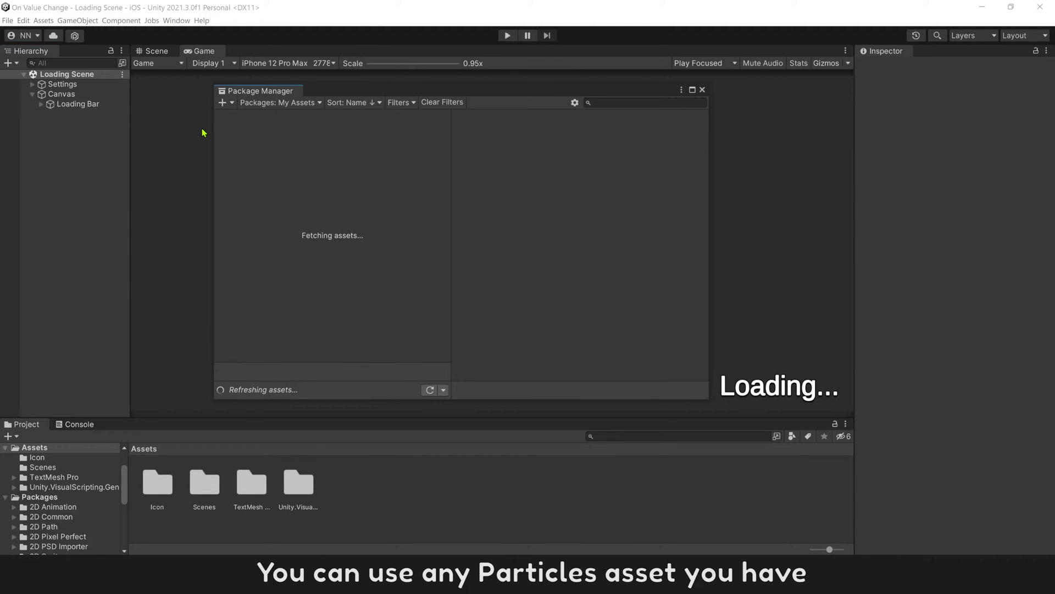
type("v")
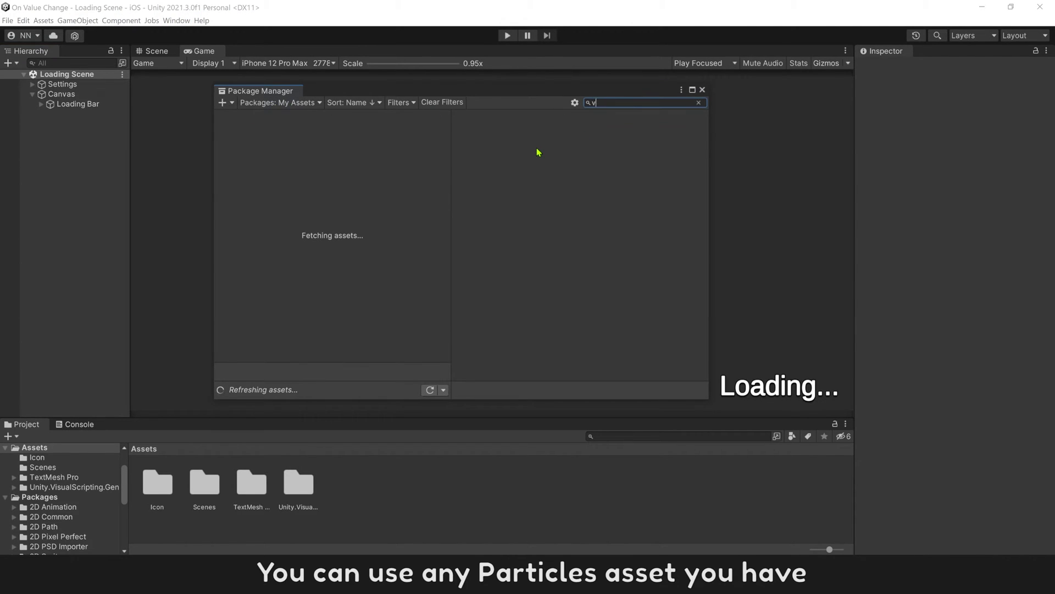
type("fx")
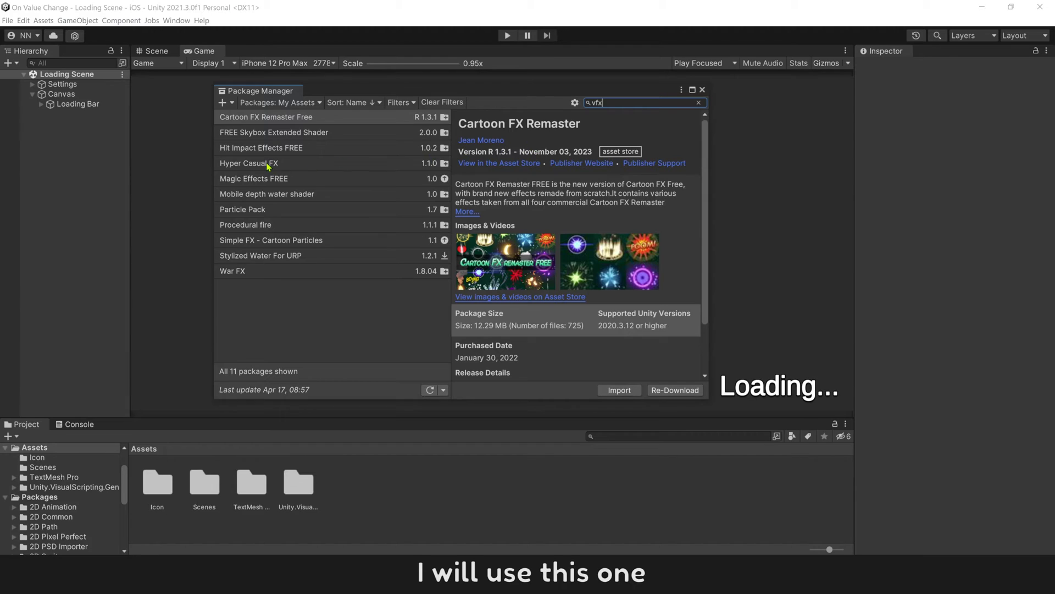
left_click(269, 164)
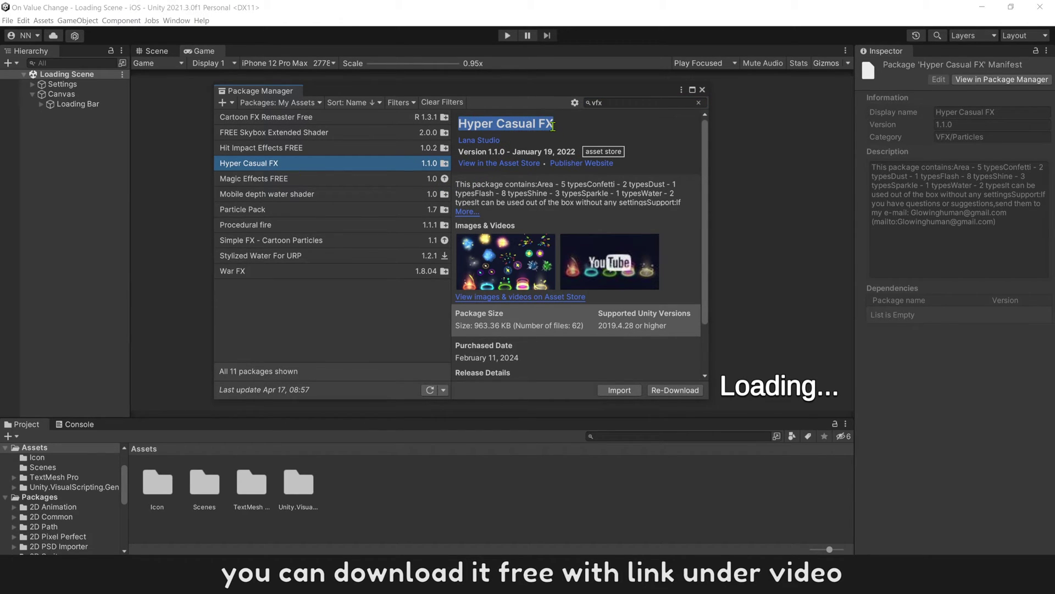
left_click(619, 389)
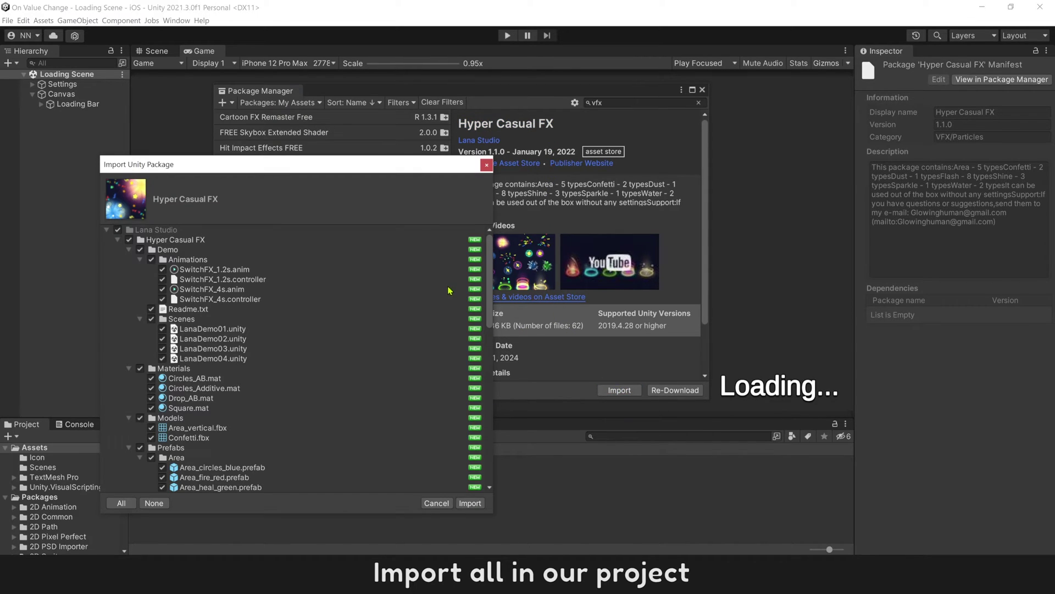
Step: Import all package files and open the Lana Studio > Hyper Casual FX folder
left_click(470, 503)
left_click(204, 489)
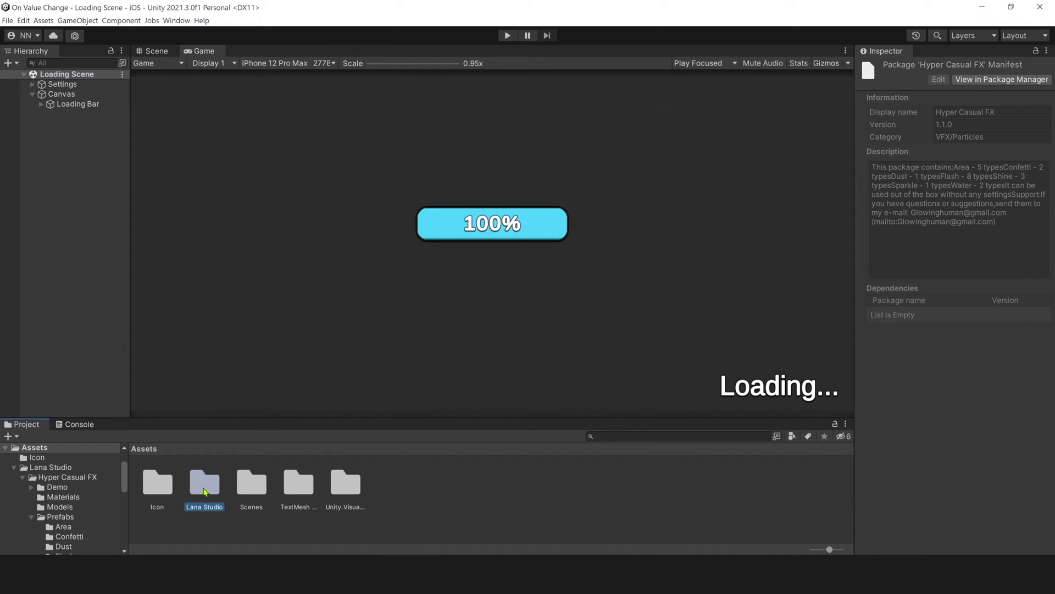
double_click(203, 491)
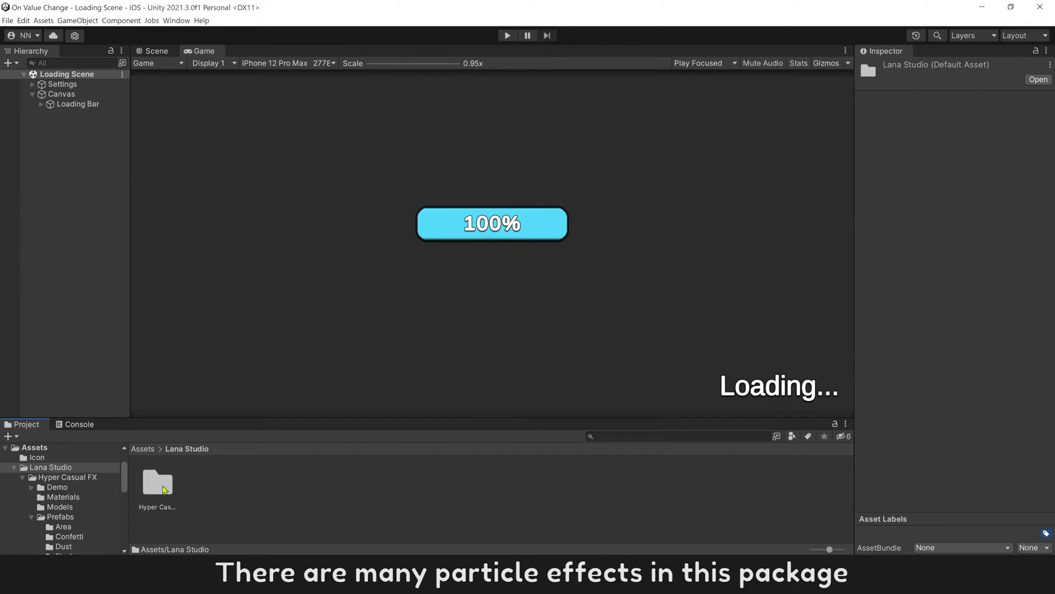
left_click(164, 489)
double_click(164, 488)
Step: Add the Area_heal_green prefab from Prefabs > Area to the scene
left_click(296, 484)
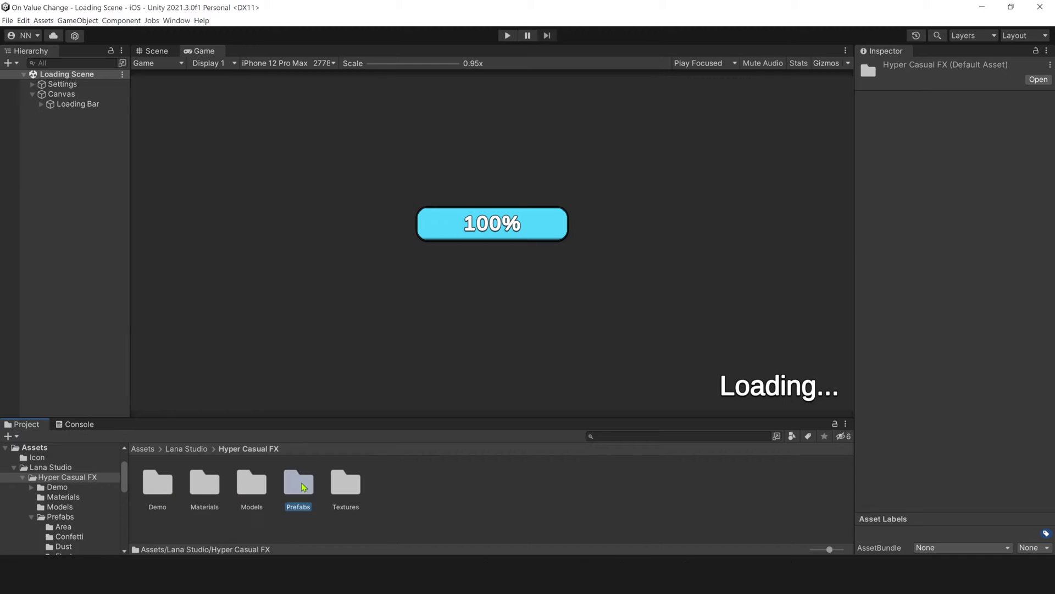
double_click(295, 485)
double_click(163, 485)
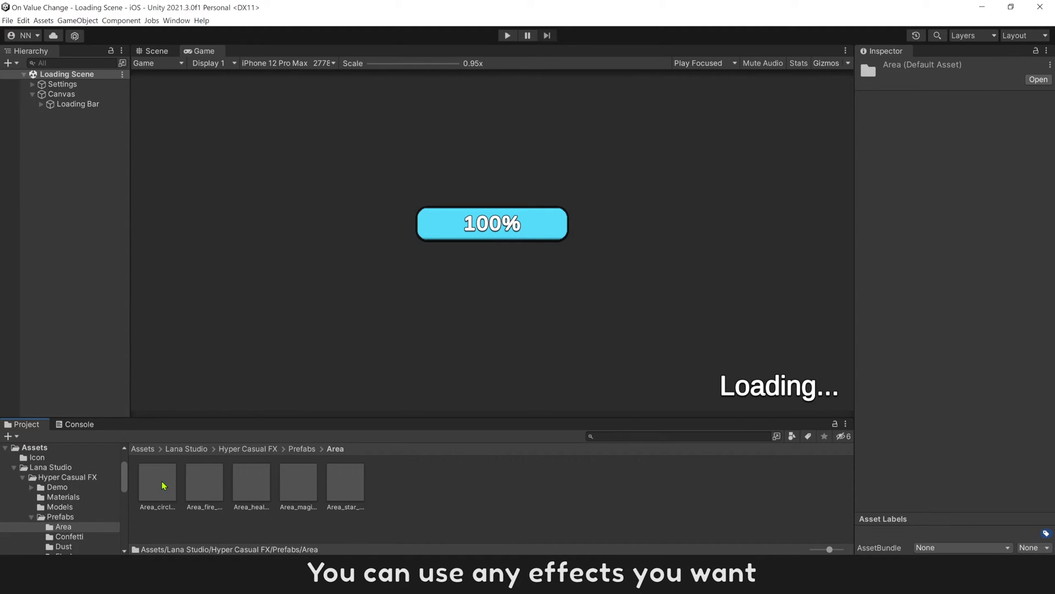
left_click_drag(254, 490, 85, 319)
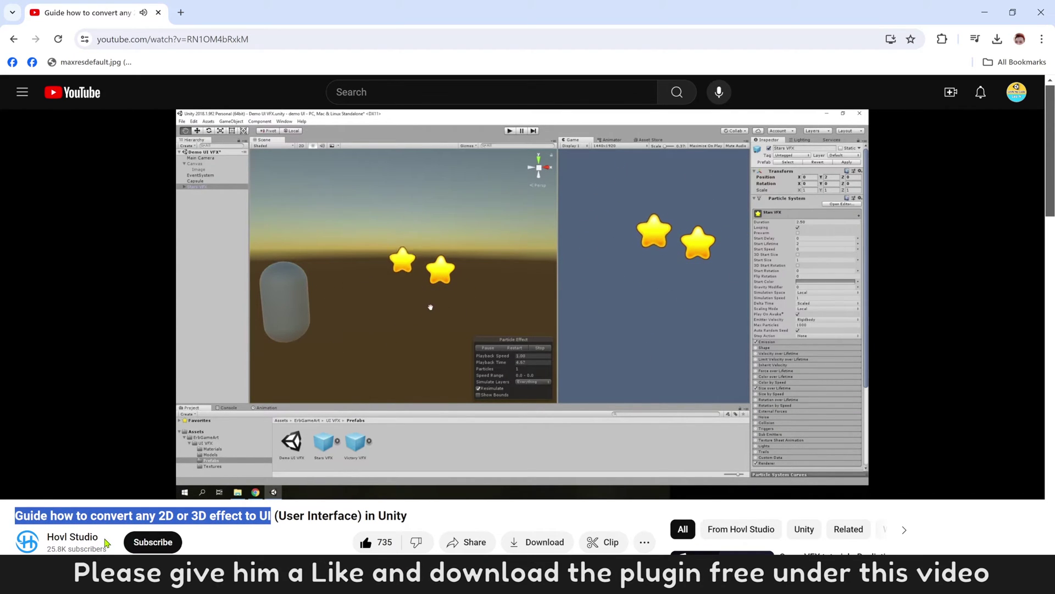
Step: Play the convert-to-UI guide video and select its full address in the address bar
left_click(143, 516)
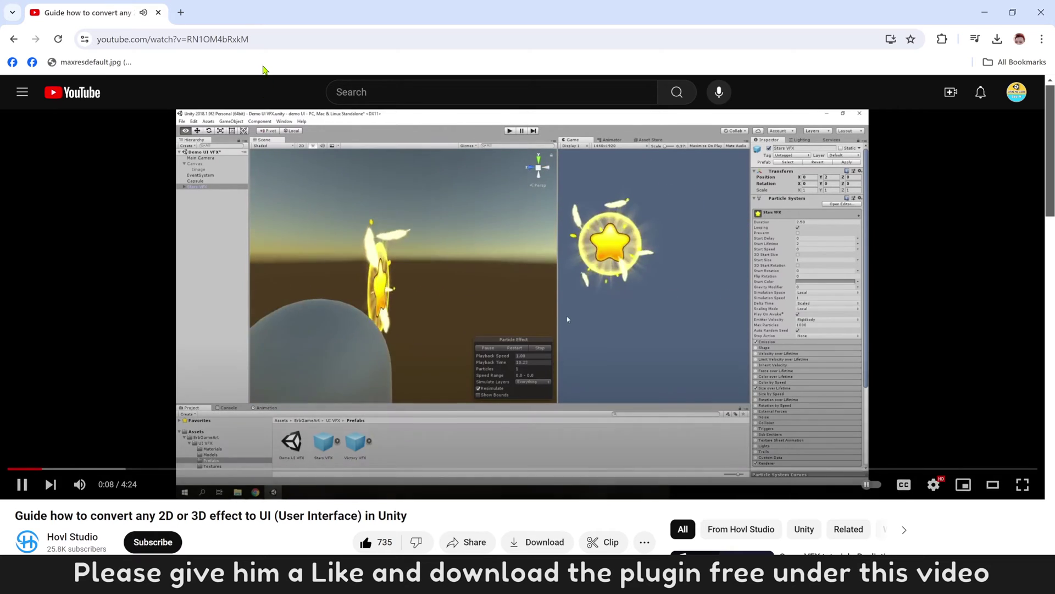
left_click(259, 36)
key("ctrl+a")
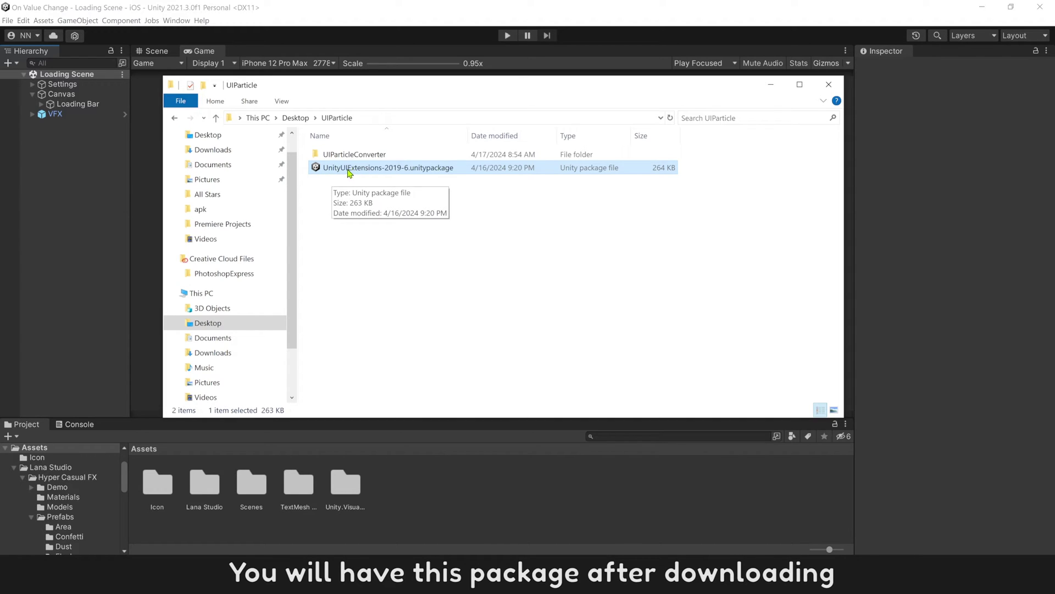
Step: Import UnityUIExtensions-2019-6.unitypackage and copy the UIParticleConverter folder into Assets
left_click(44, 20)
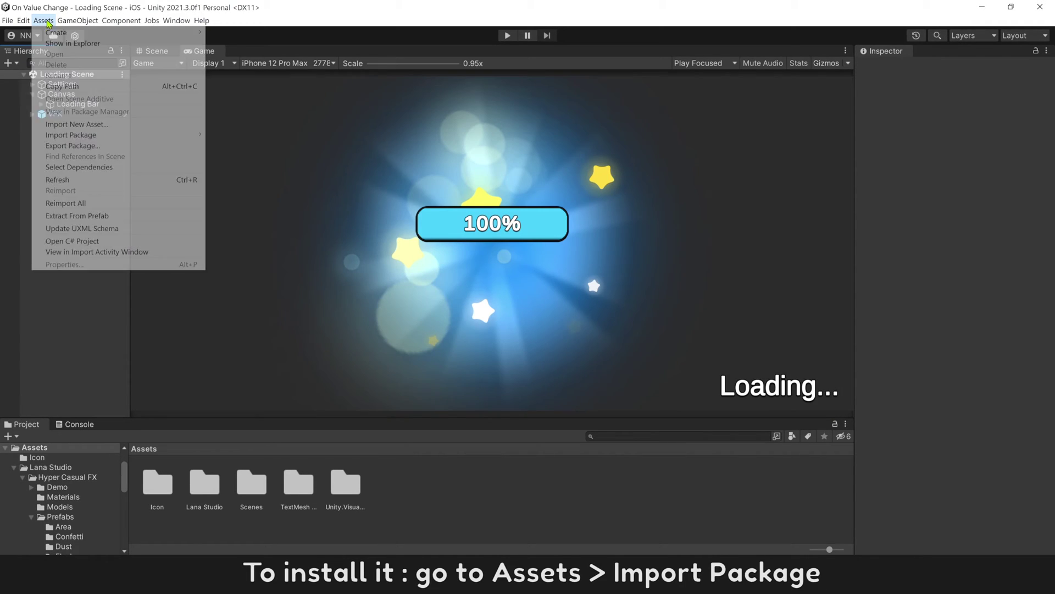
mouse_move(74, 136)
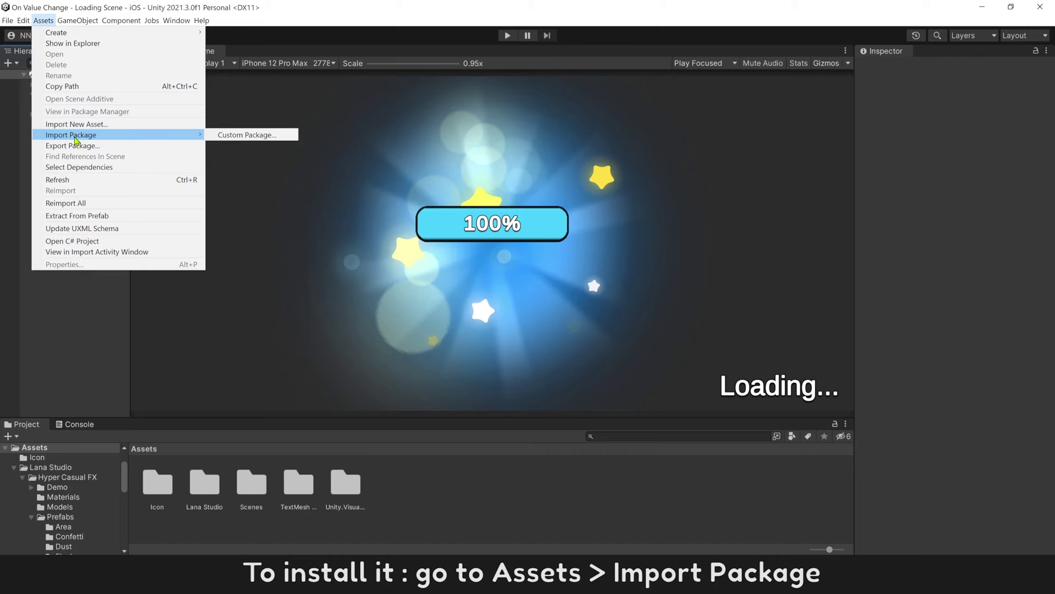
left_click(251, 134)
left_click(391, 181)
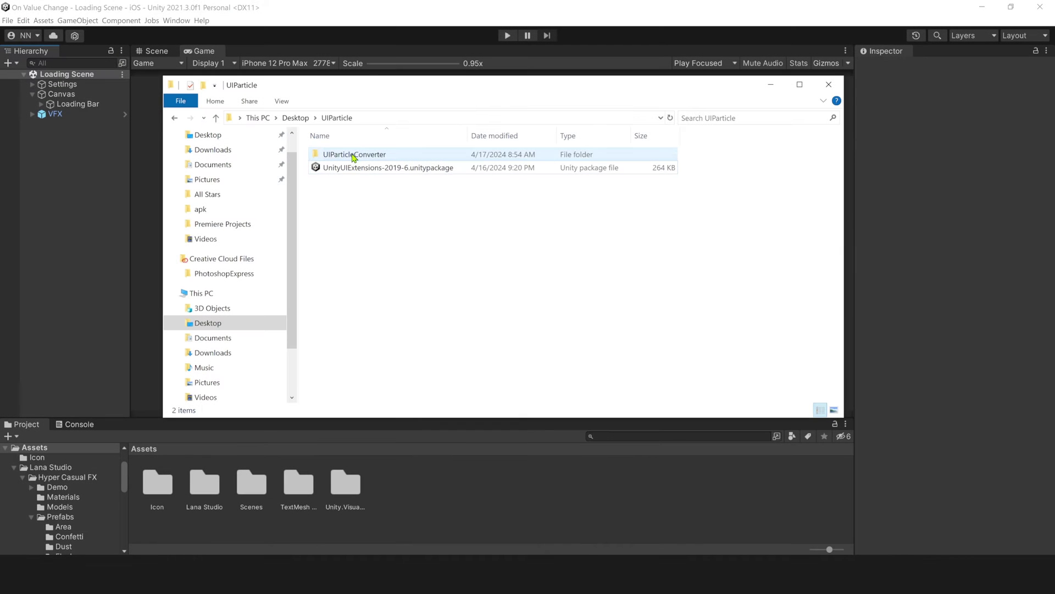
left_click(354, 155)
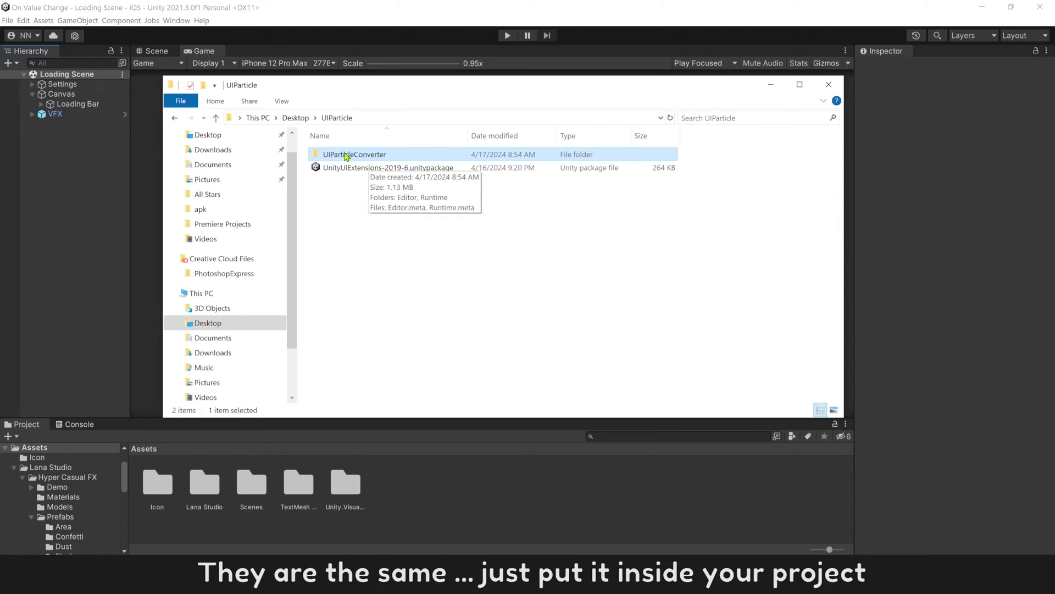
left_click_drag(346, 160, 493, 475)
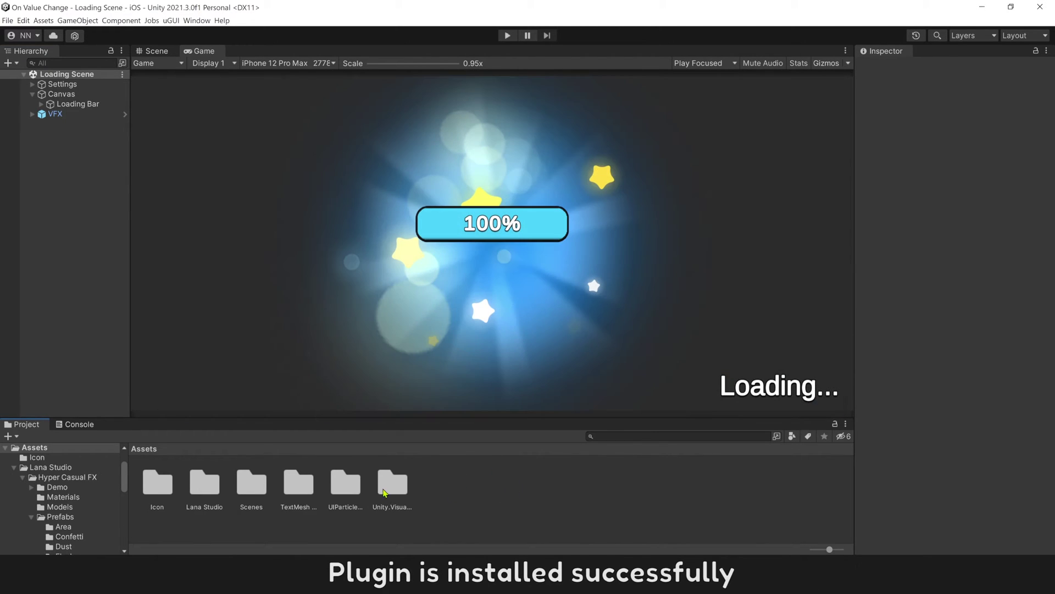
left_click(345, 483)
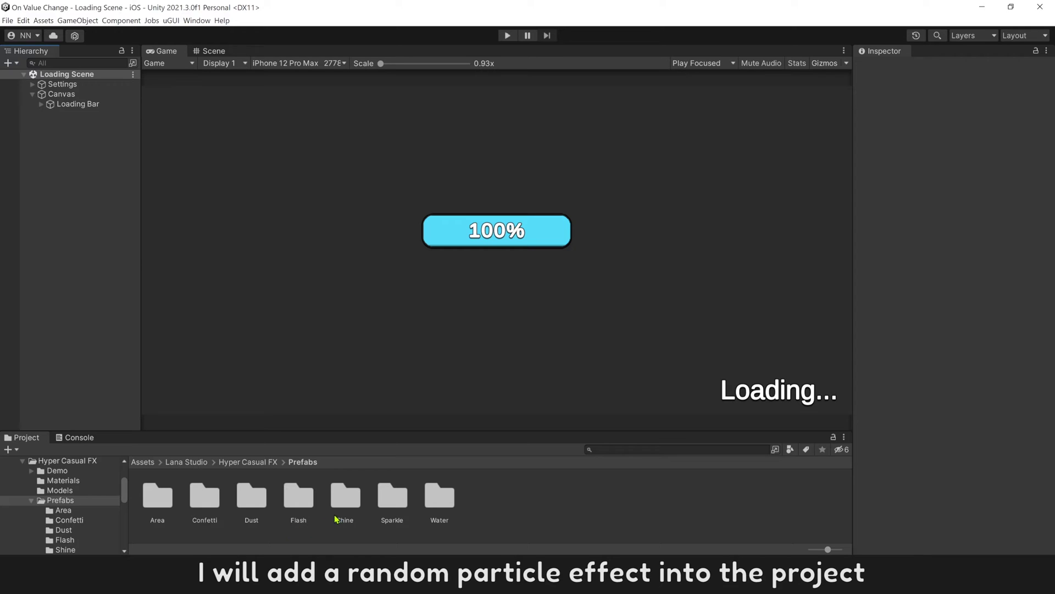
Step: Add Shine_blue from Prefabs > Shine to the scene and parent it under Canvas
double_click(345, 498)
left_click_drag(177, 496, 91, 343)
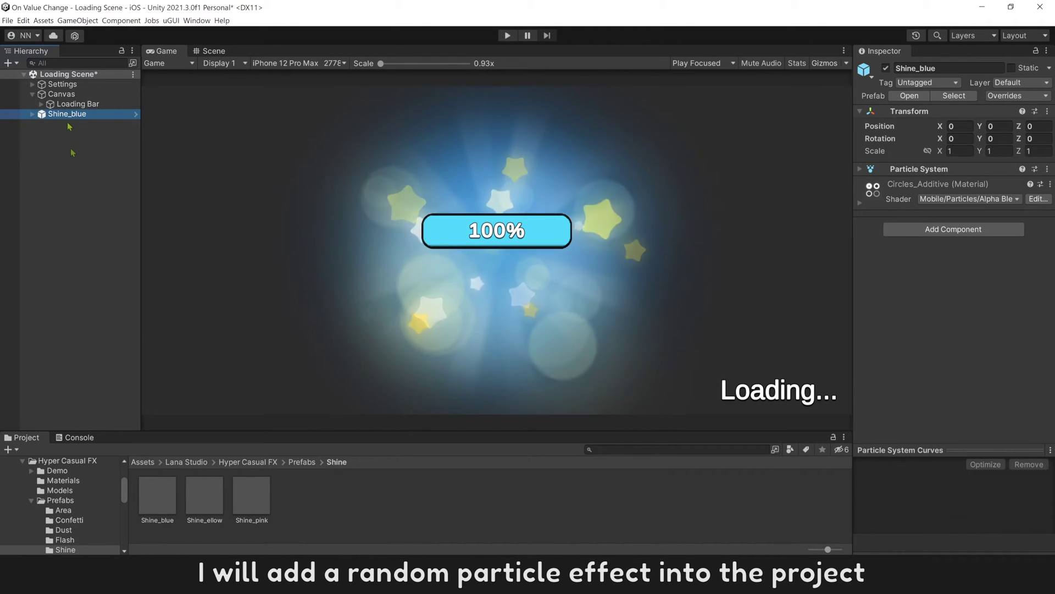
left_click_drag(65, 116, 69, 113)
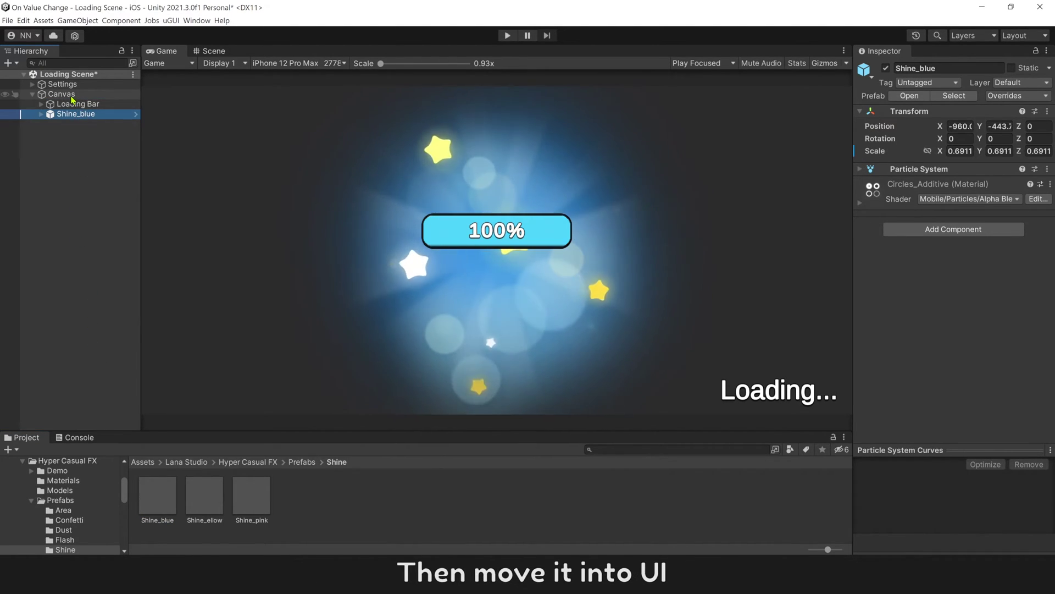
Step: Place Shine_blue at position 0, 61, 0 with scale 50 and check the Game view
left_click(211, 52)
scroll(248, 230, "down", 2)
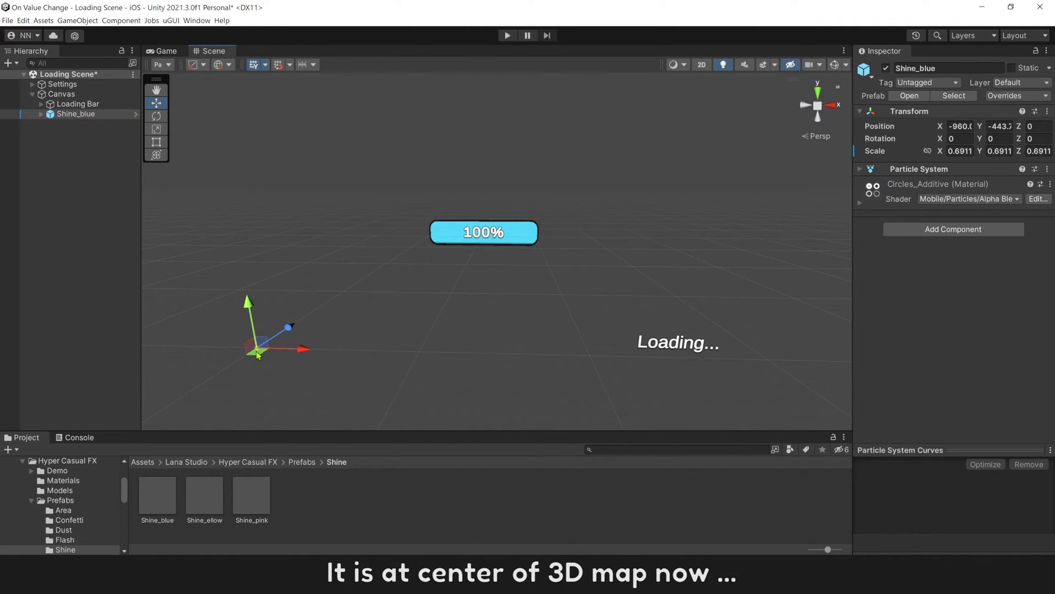
left_click(961, 126)
type("00")
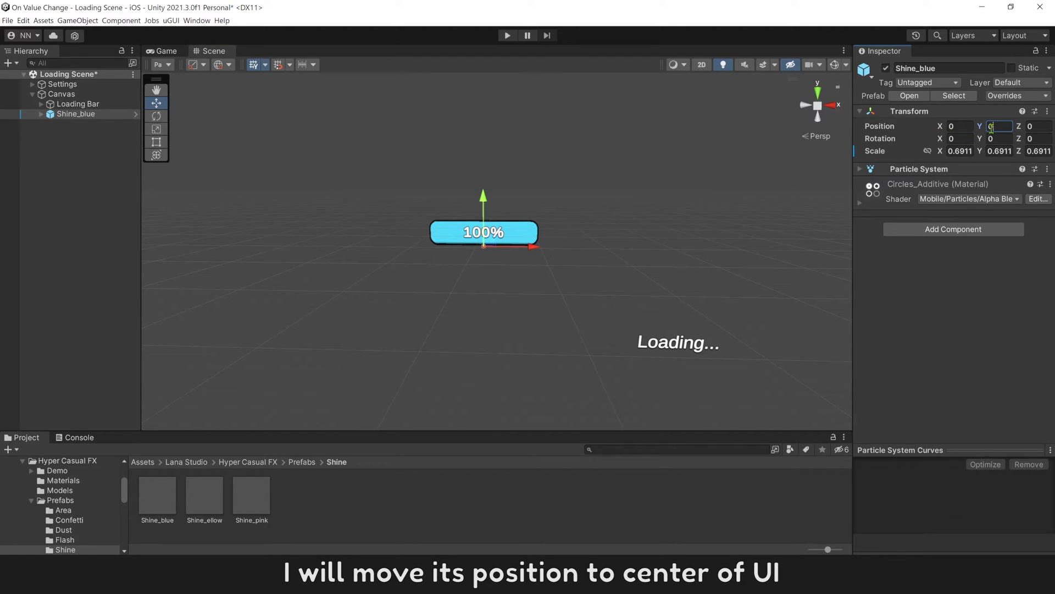
scroll(471, 267, "up", 6)
scroll(409, 244, "down", 2)
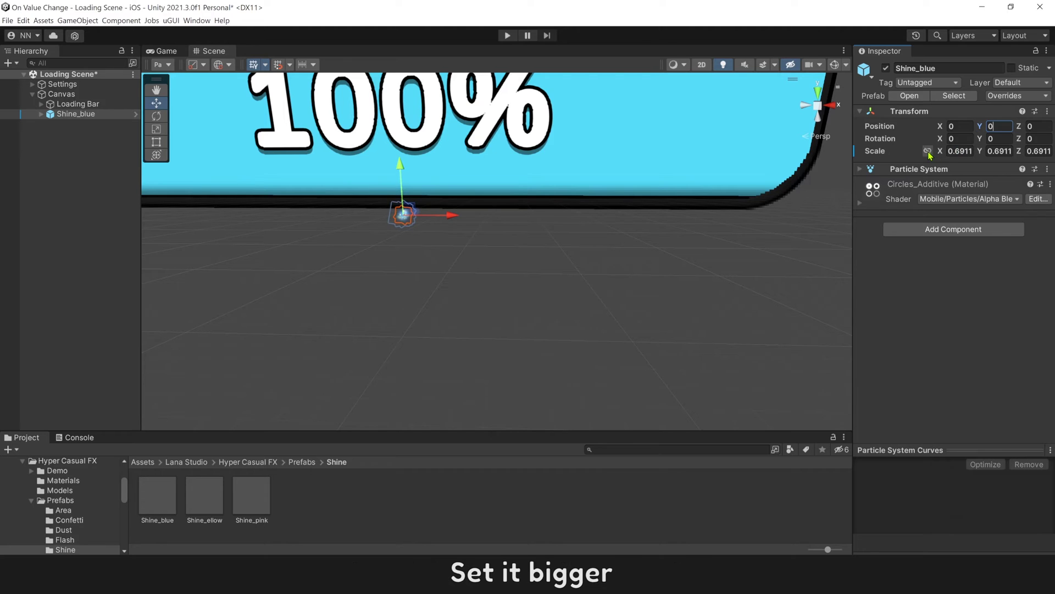
type("50")
scroll(571, 233, "down", 5)
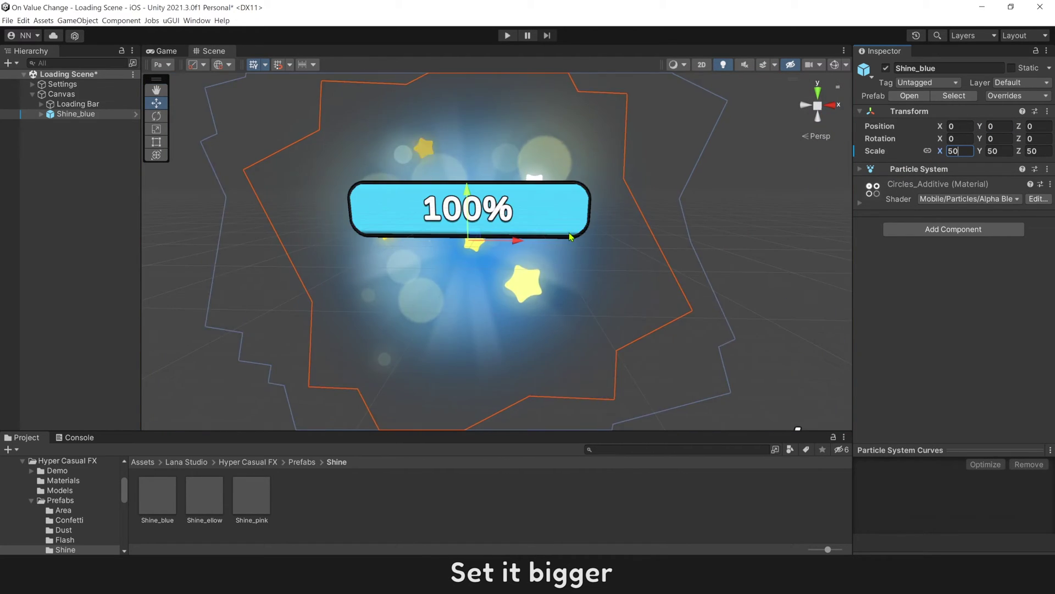
scroll(565, 236, "up", 3)
left_click_drag(473, 220, 473, 192)
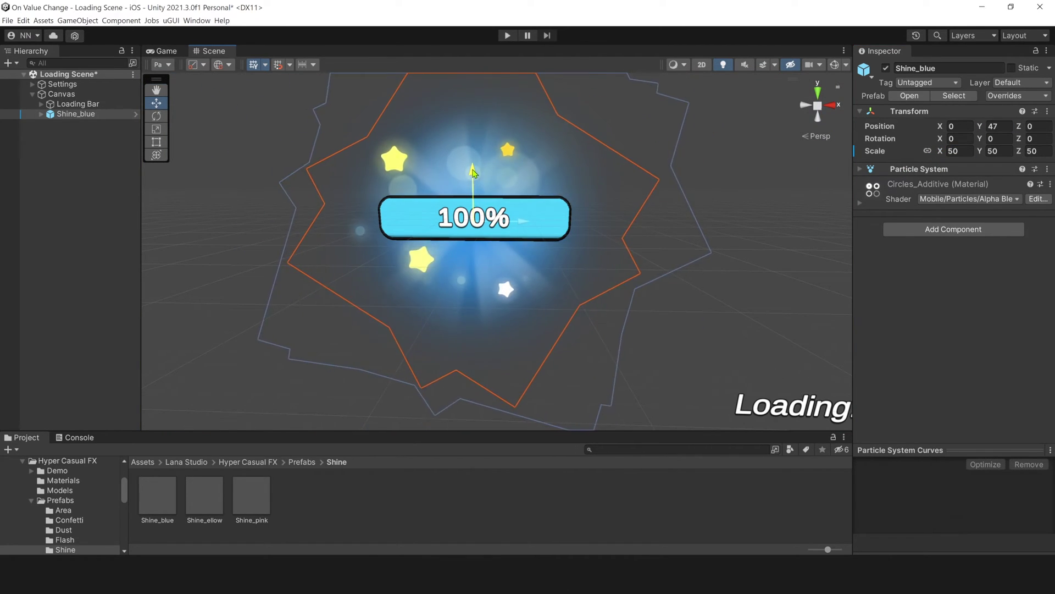
left_click(164, 51)
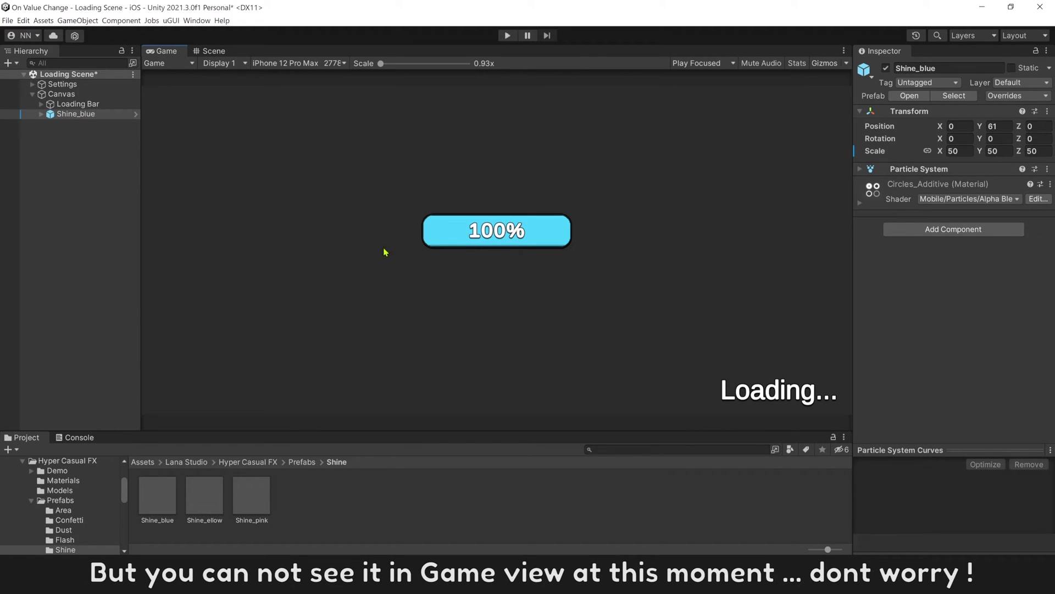
Step: Add a UIParticleSystem component to Shine_blue via the 'ui par' search
left_click(86, 114)
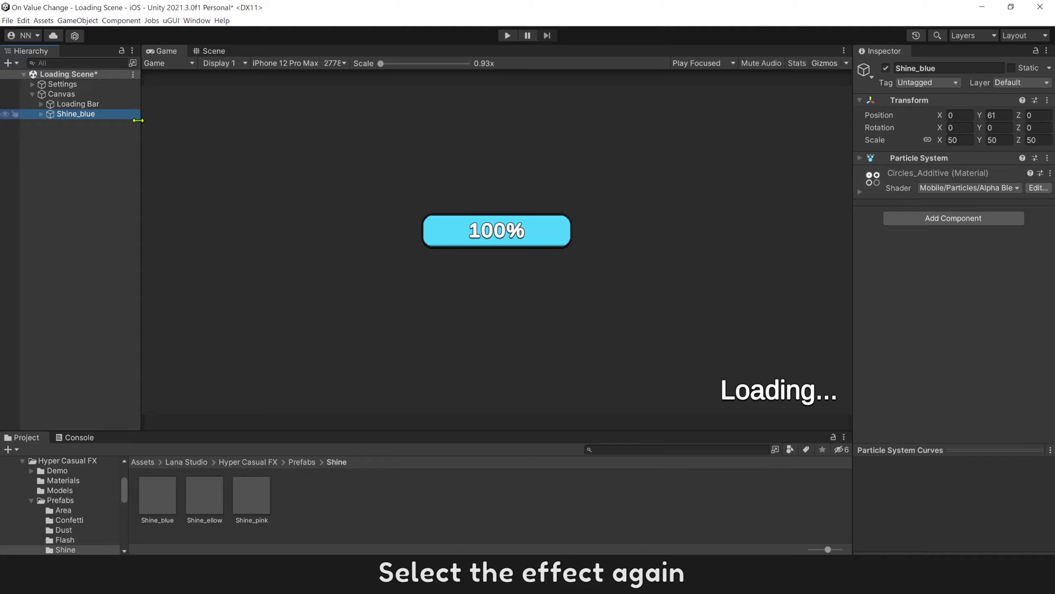
left_click(907, 218)
key("BackSpace")
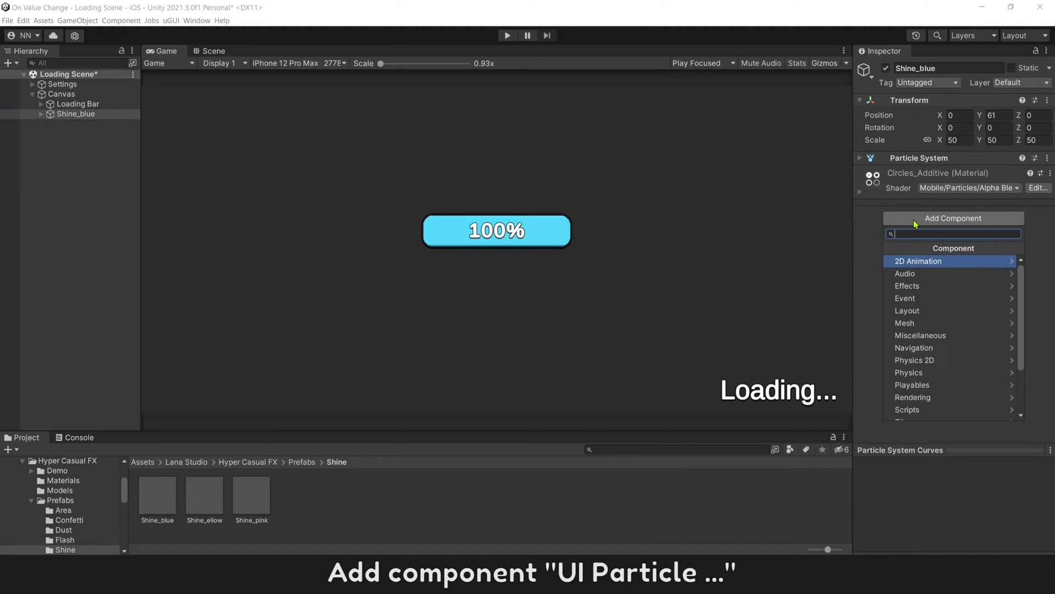
type("ui ")
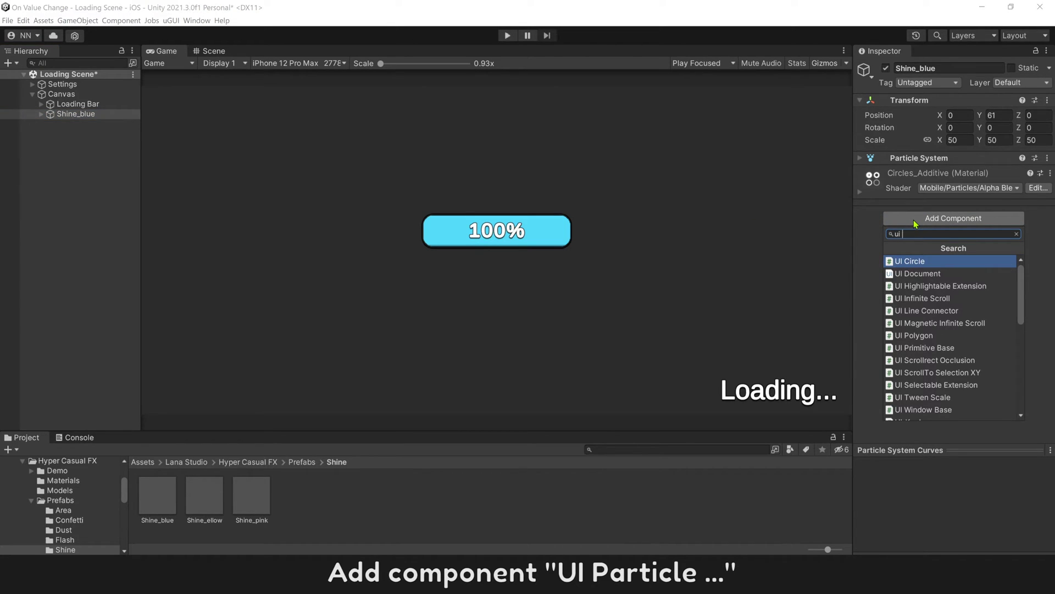
type("par")
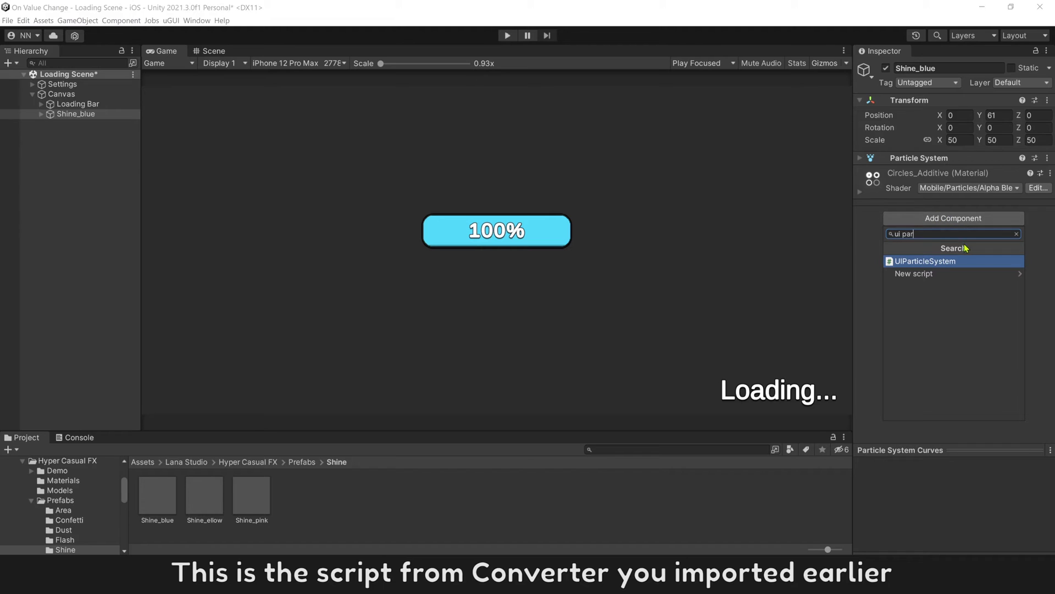
left_click(934, 262)
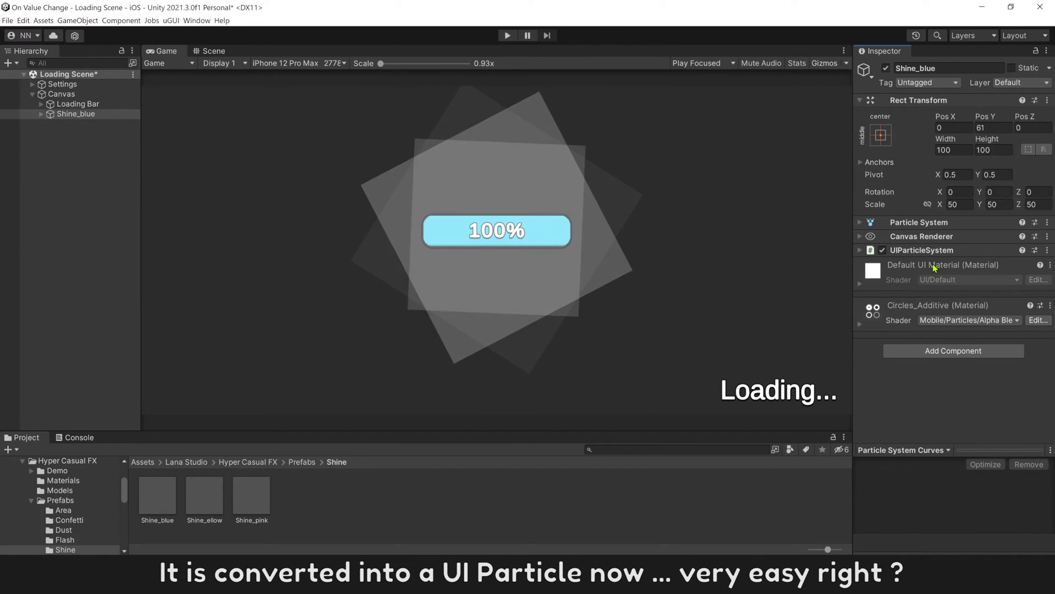
Step: Expand the UIParticleSystem settings and the Particle System module list
left_click(859, 250)
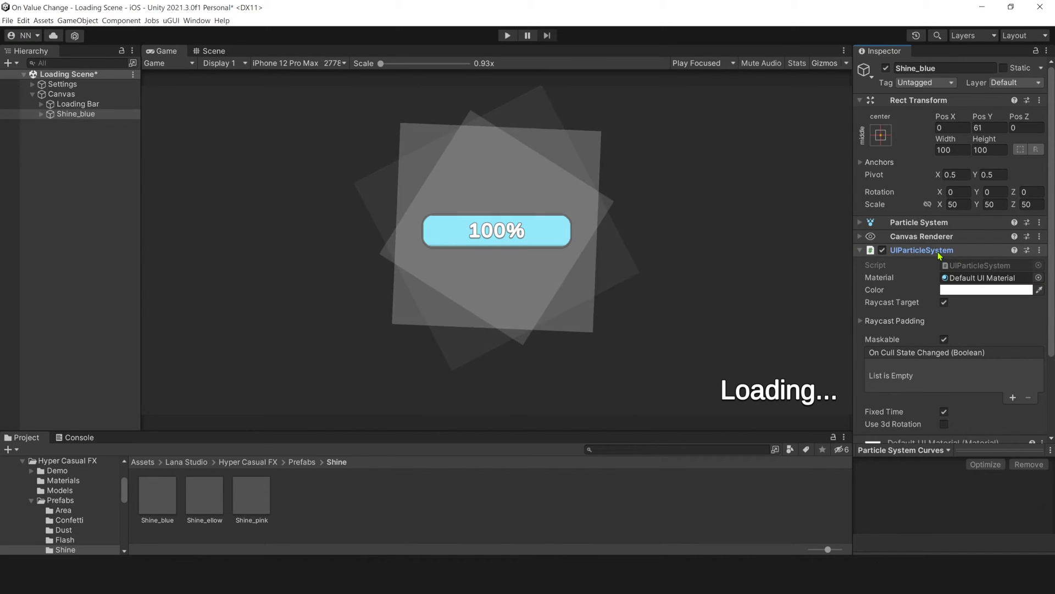
left_click(919, 222)
scroll(913, 275, "down", 10)
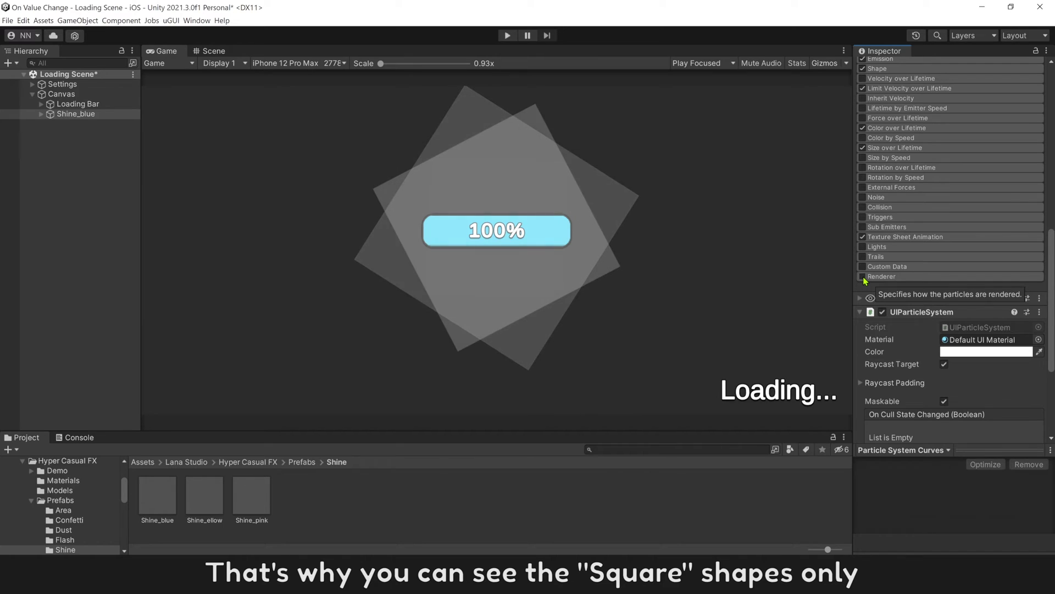
scroll(978, 277, "down", 3)
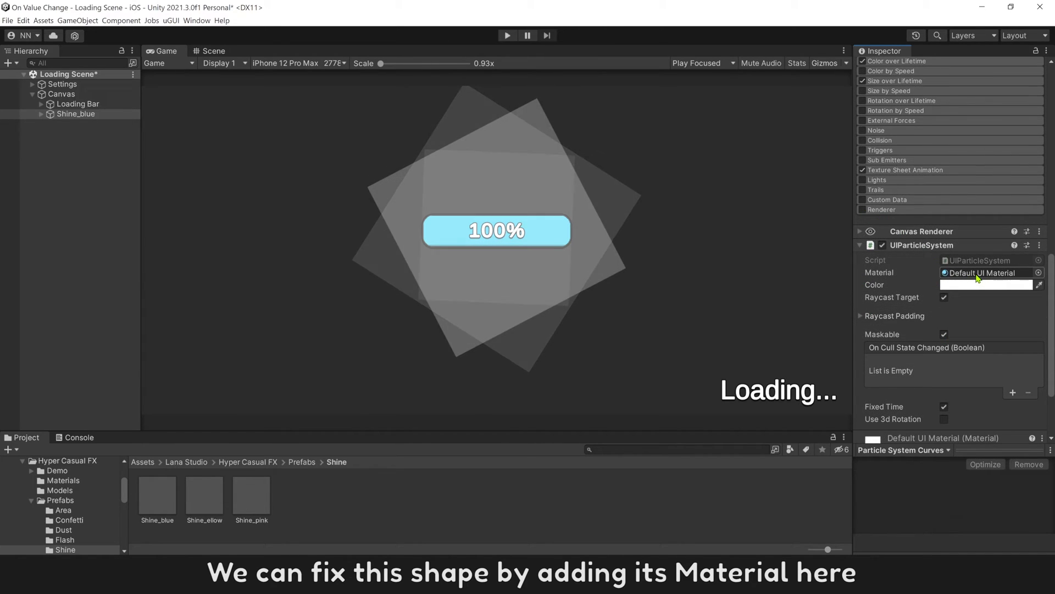
Step: Assign Circles_Additive as the UIParticleSystem material on Shine_blue
left_click(1038, 273)
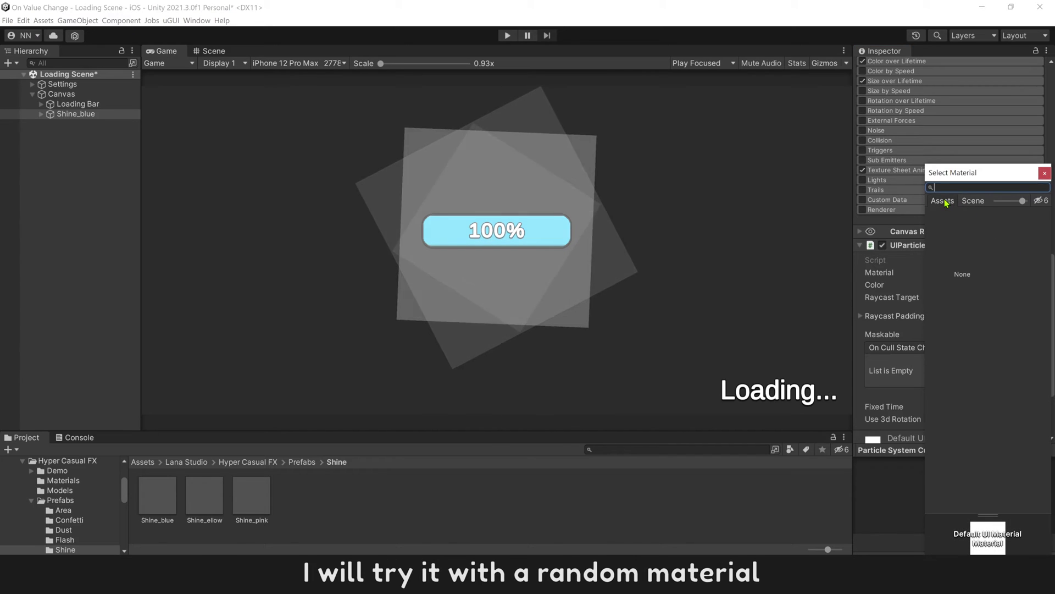
left_click(985, 387)
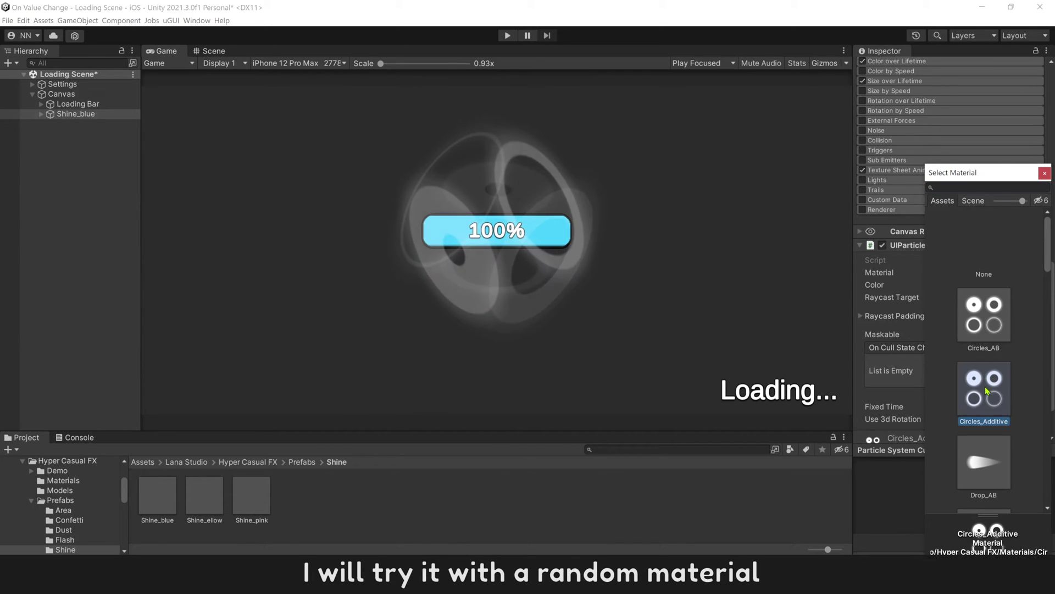
double_click(985, 387)
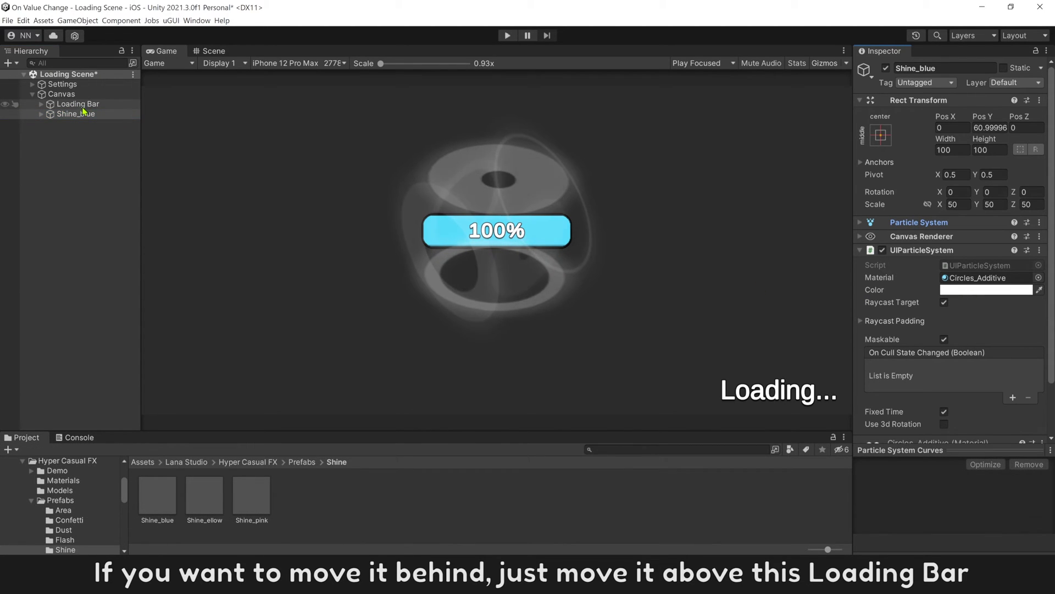
mouse_move(79, 114)
left_mouse_down()
mouse_move(71, 115)
mouse_move(80, 99)
left_mouse_up()
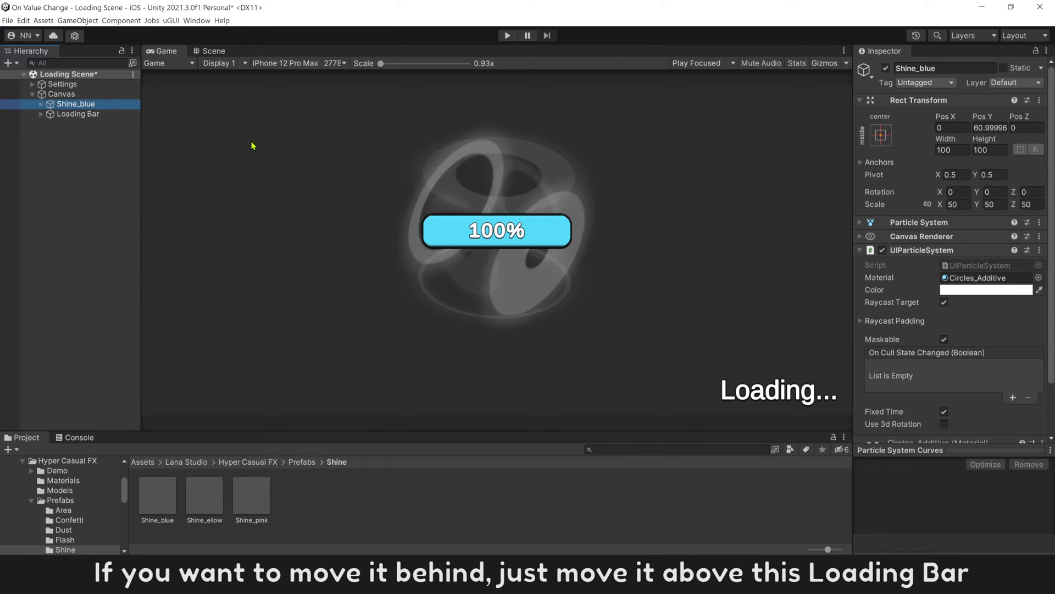
left_click_drag(77, 114, 86, 104)
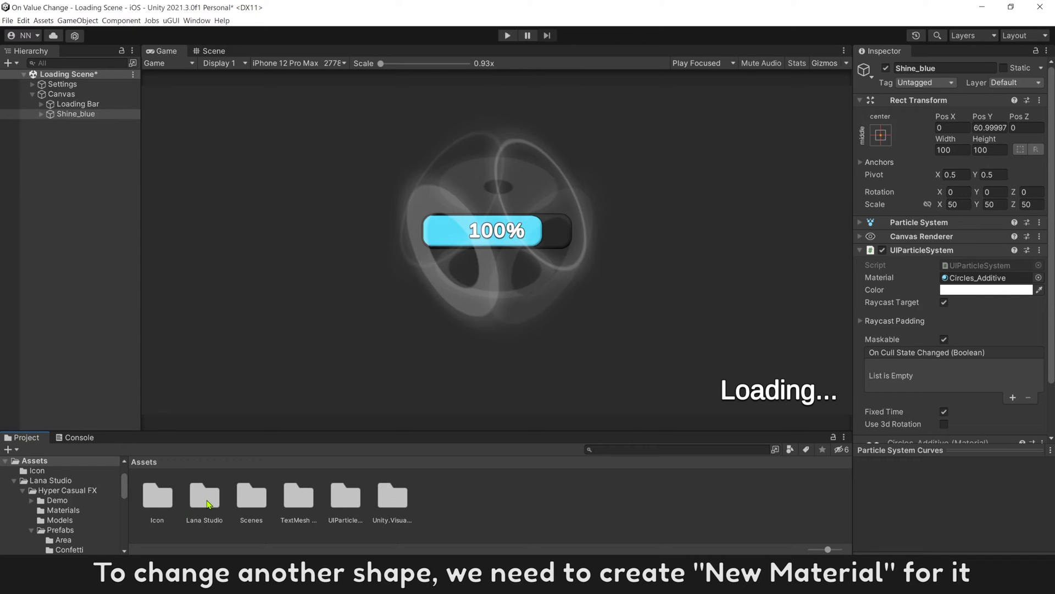
Step: Open Lana Studio > Hyper Casual FX > Textures, enlarge the Project panel, and select Ray01
double_click(206, 497)
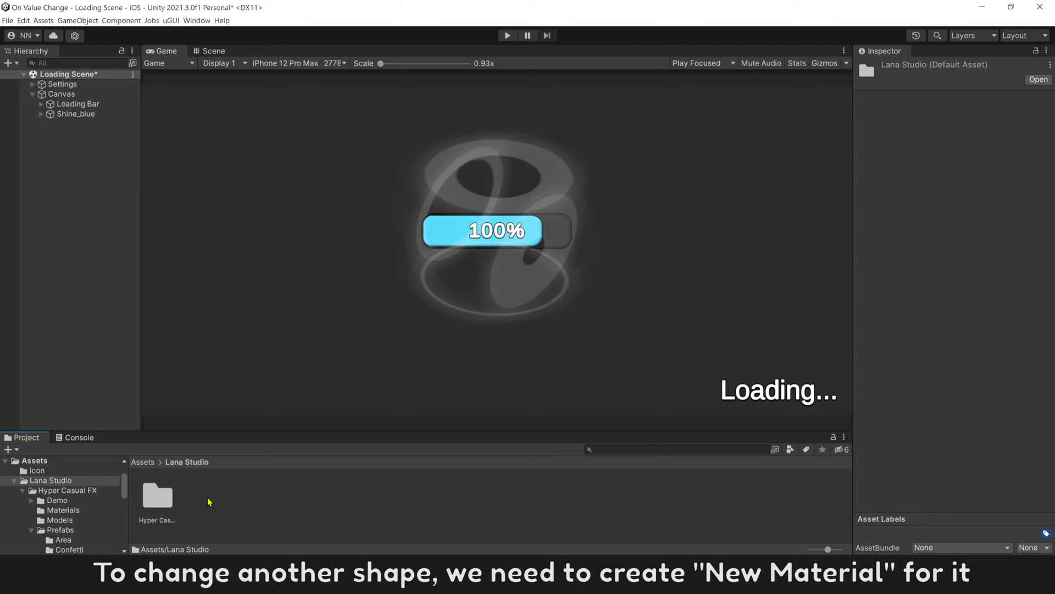
double_click(159, 496)
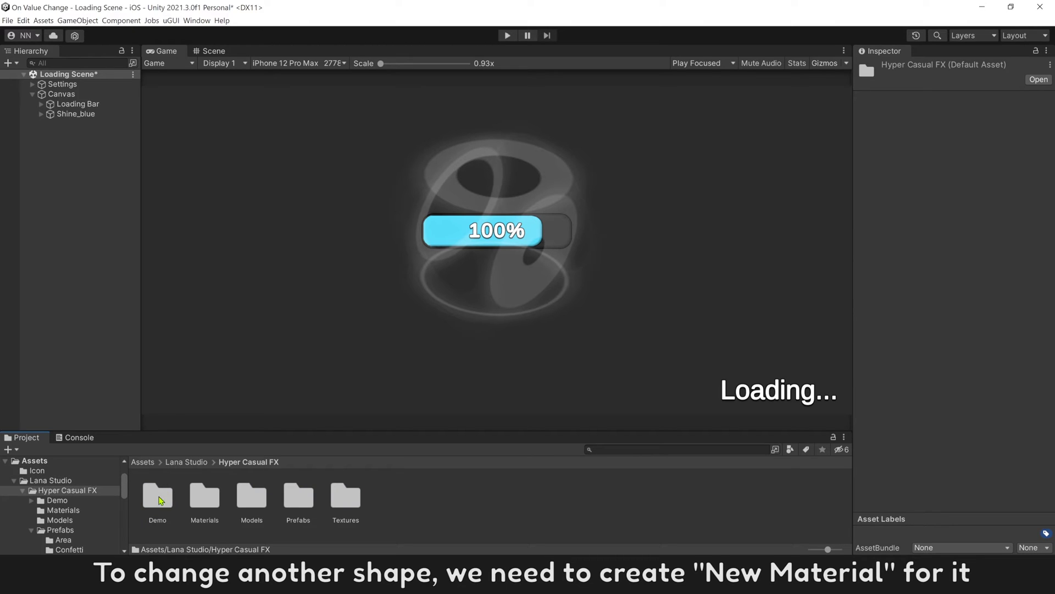
double_click(345, 498)
left_click_drag(359, 433, 360, 385)
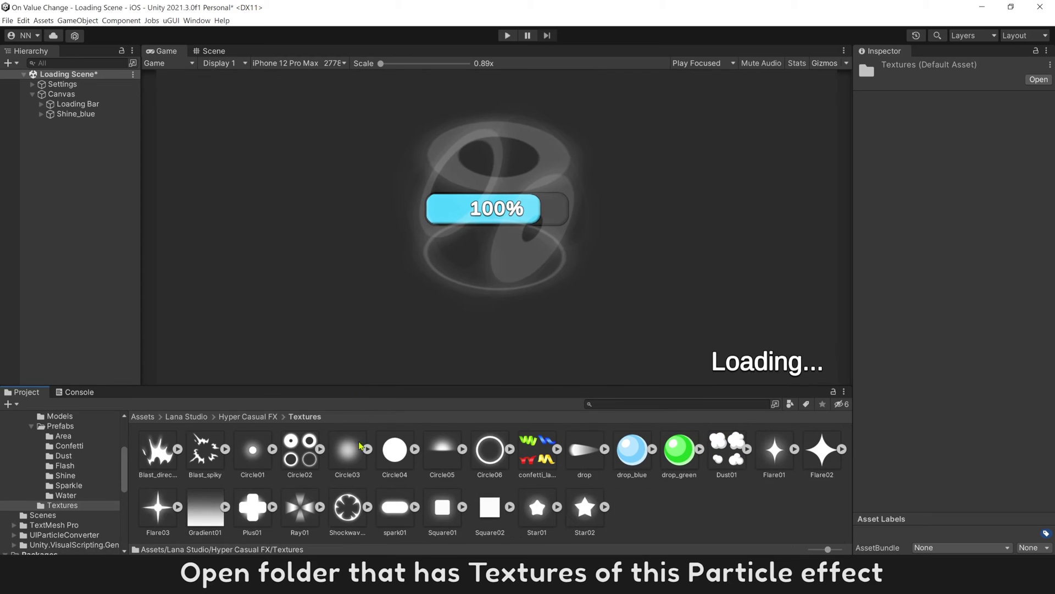
left_click(300, 504)
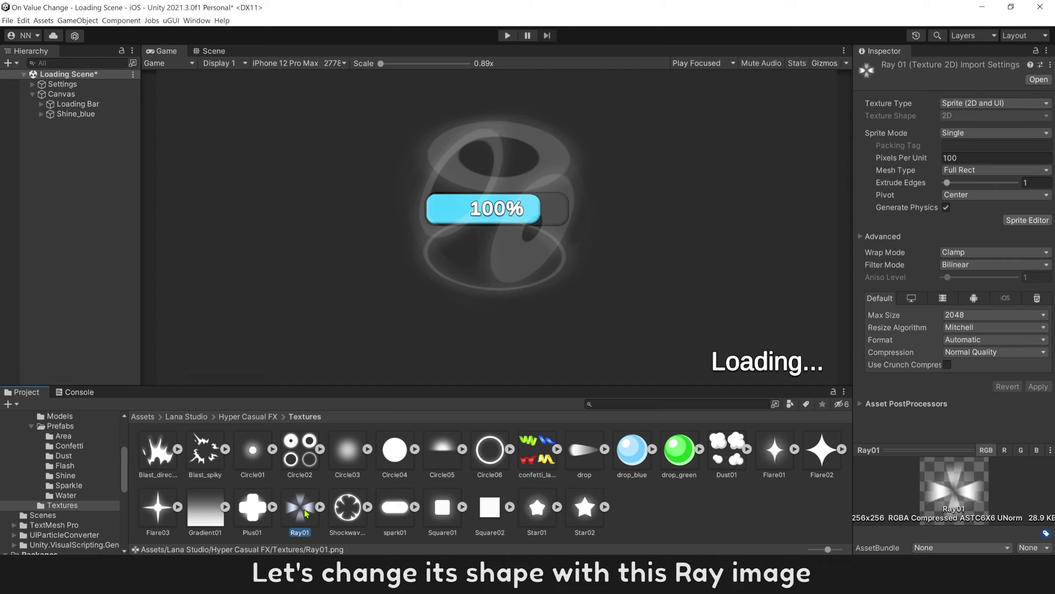
Step: Create a Mat-Ray material in Textures with Ray01 as Albedo and the UI Extensions/UIScreen shader
right_click(640, 512)
mouse_move(690, 279)
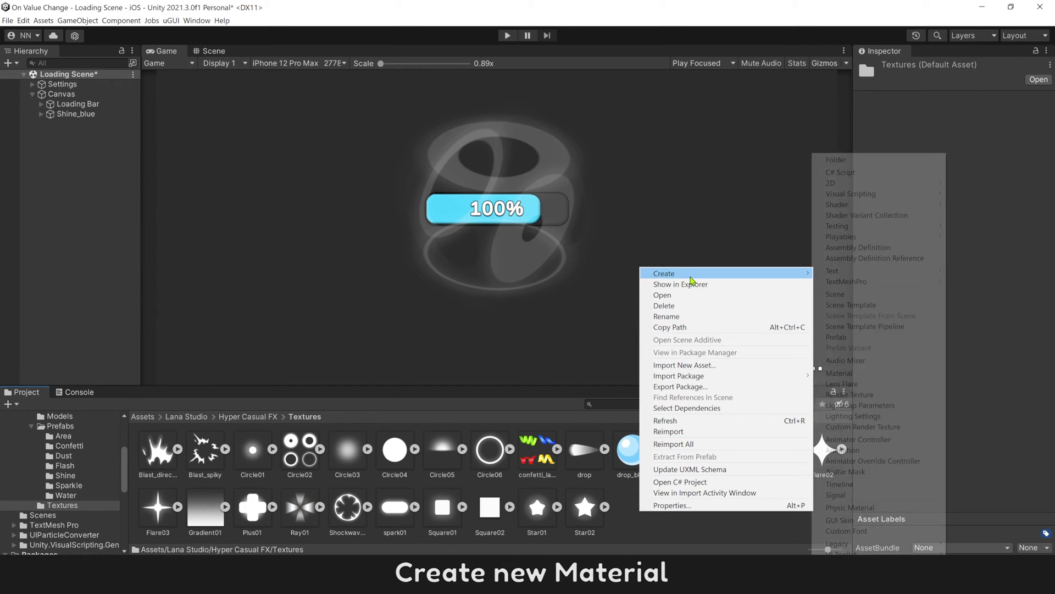
left_click(839, 373)
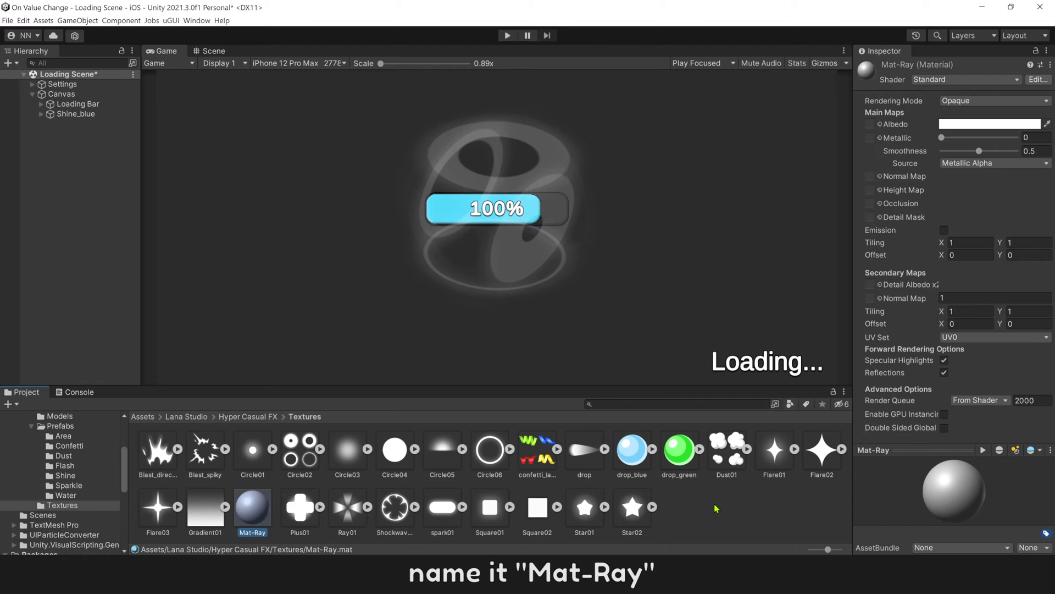
left_click_drag(348, 506, 874, 128)
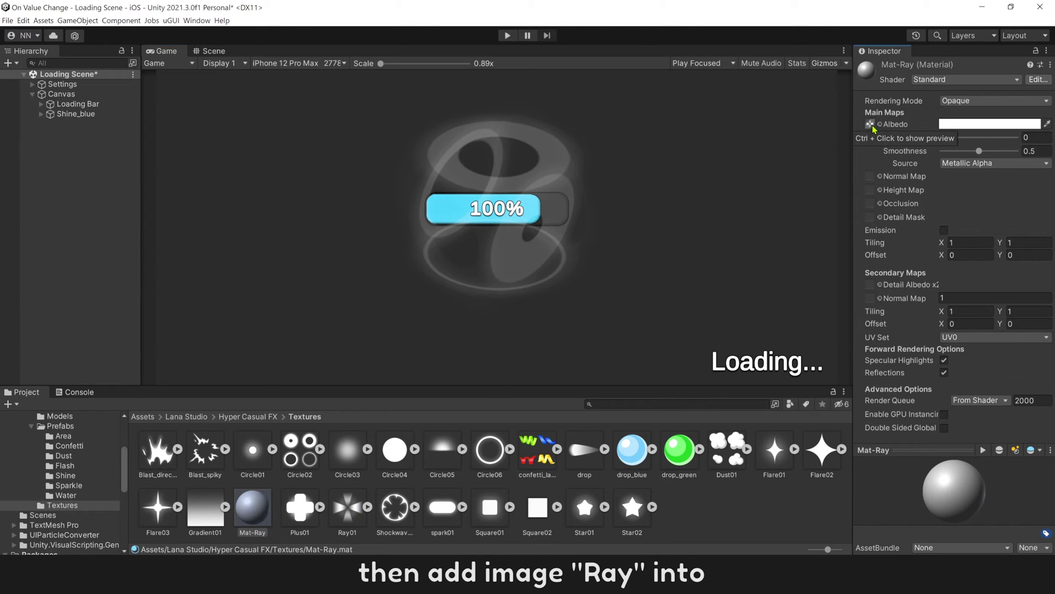
left_click(933, 80)
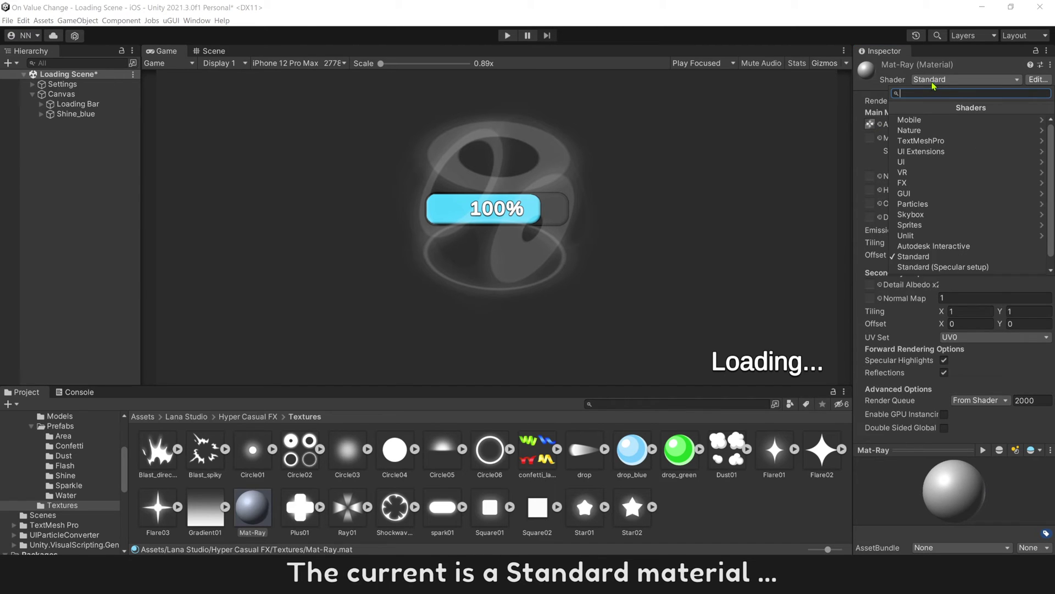
key("Down")
key("Down")
key("Down")
key("Down")
key("Down")
key("Down")
key("Down")
key("Down")
key("Up")
key("Up")
key("Up")
key("Up")
key("Up")
key("Up")
key("Up")
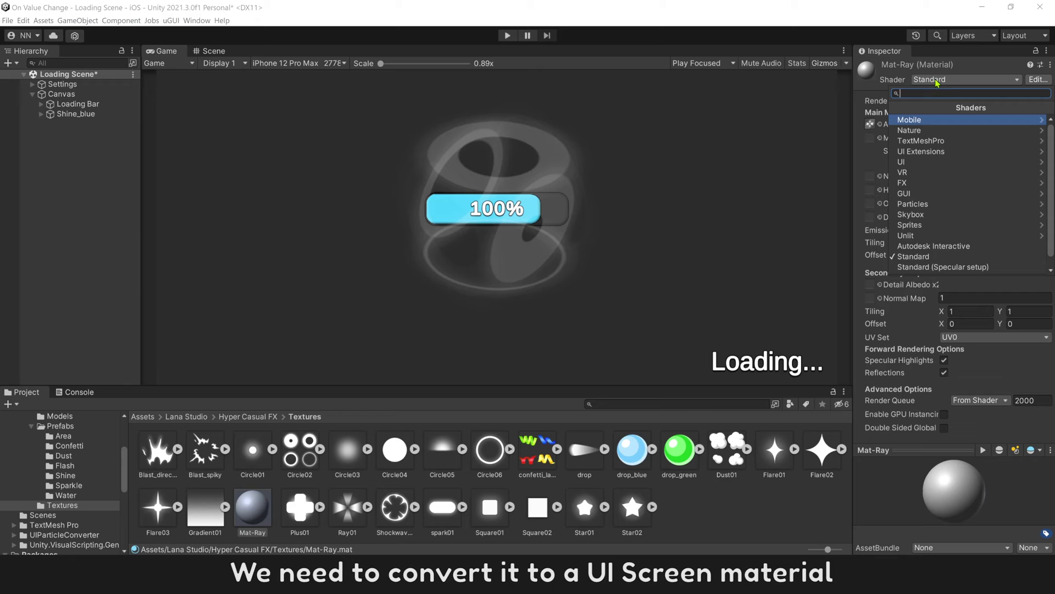
key("Up")
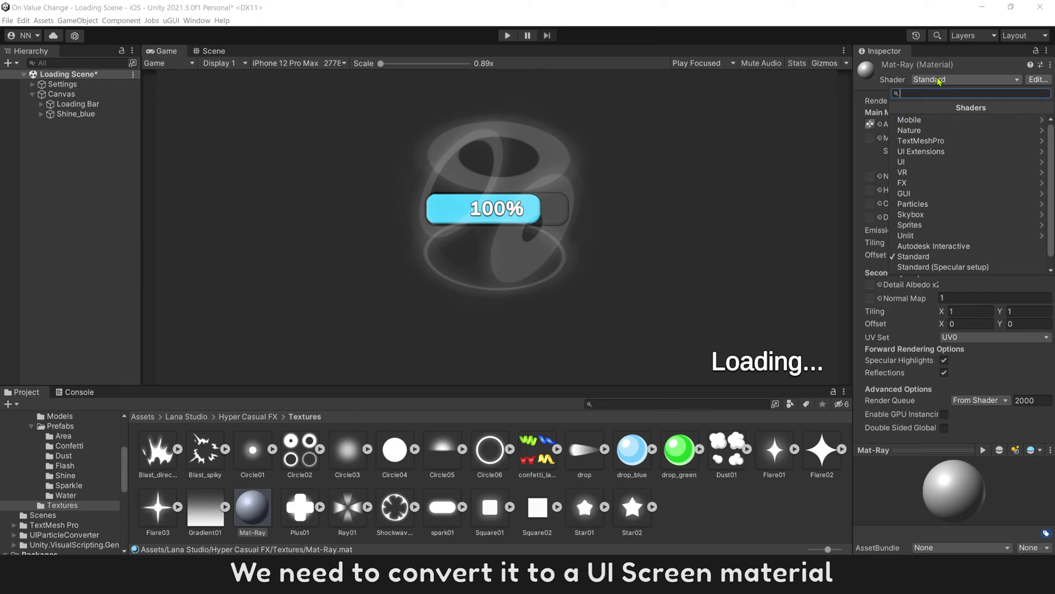
left_click(919, 154)
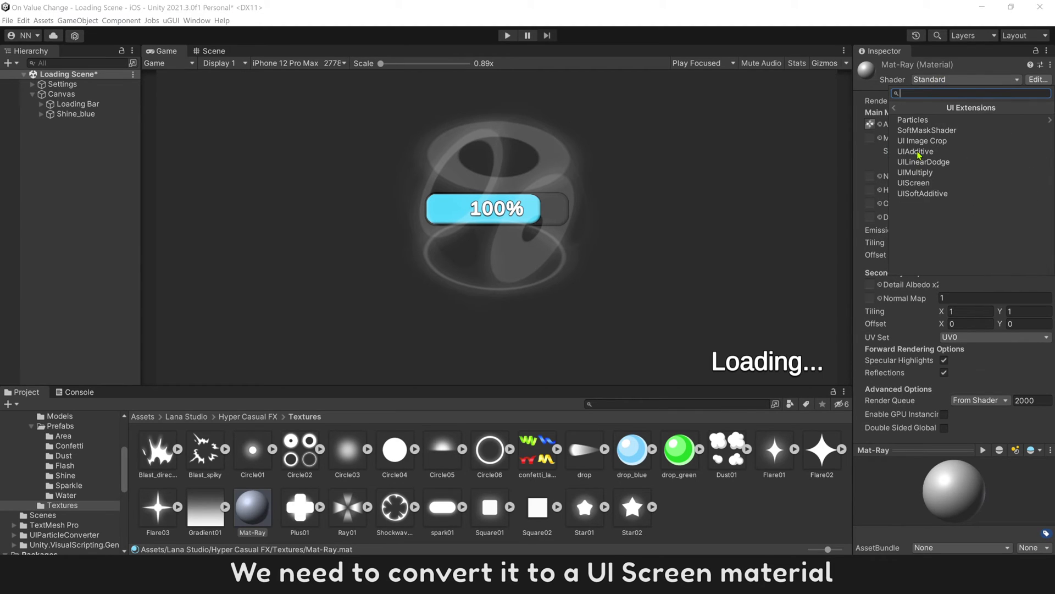
left_click(921, 185)
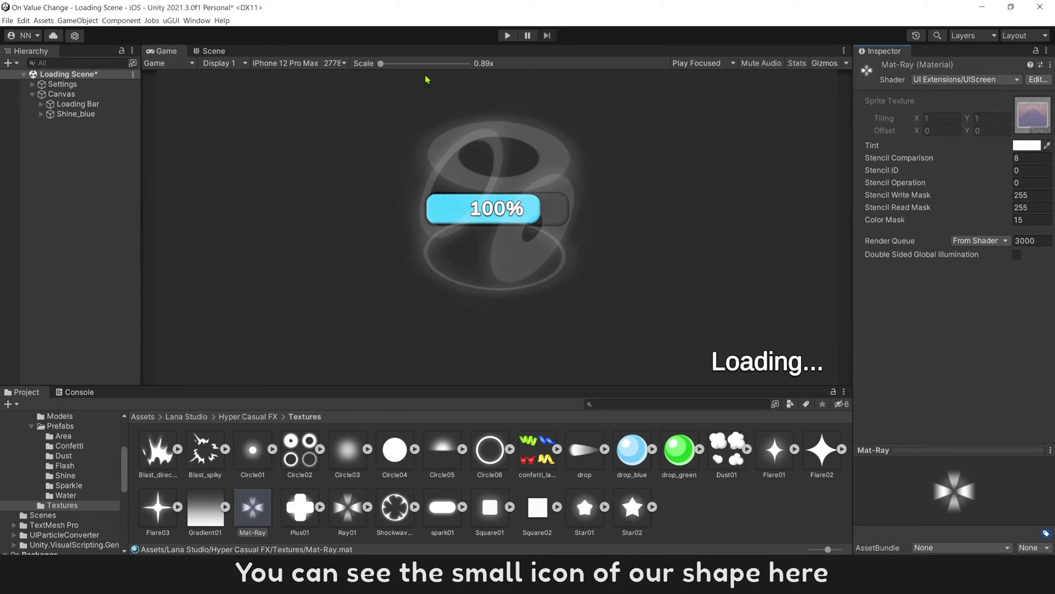
Step: Drop Mat-Ray into the Material field of Shine_blue's UIParticleSystem
left_click(111, 116)
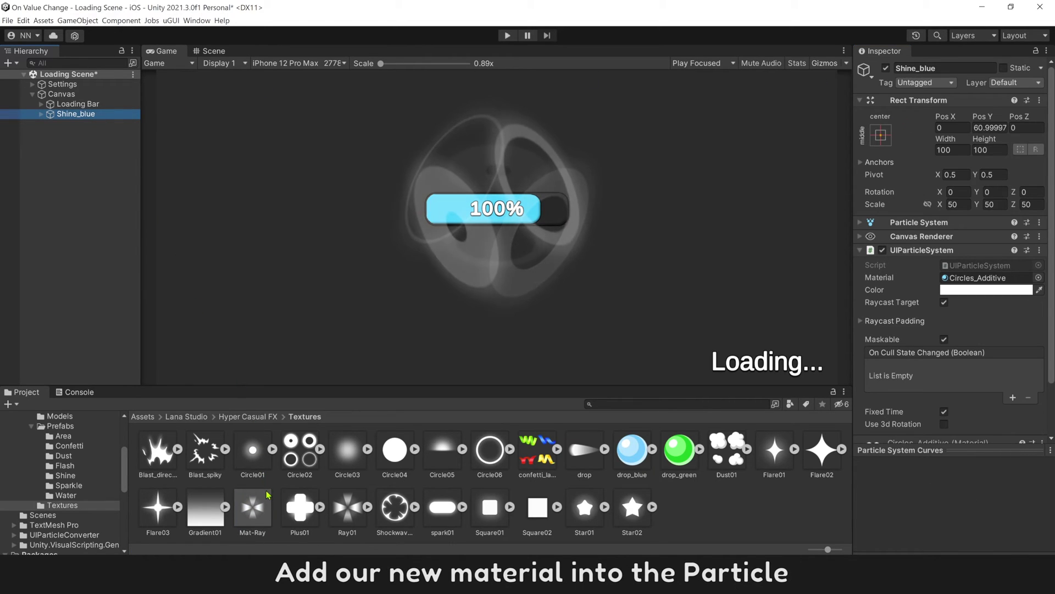
left_click(260, 516)
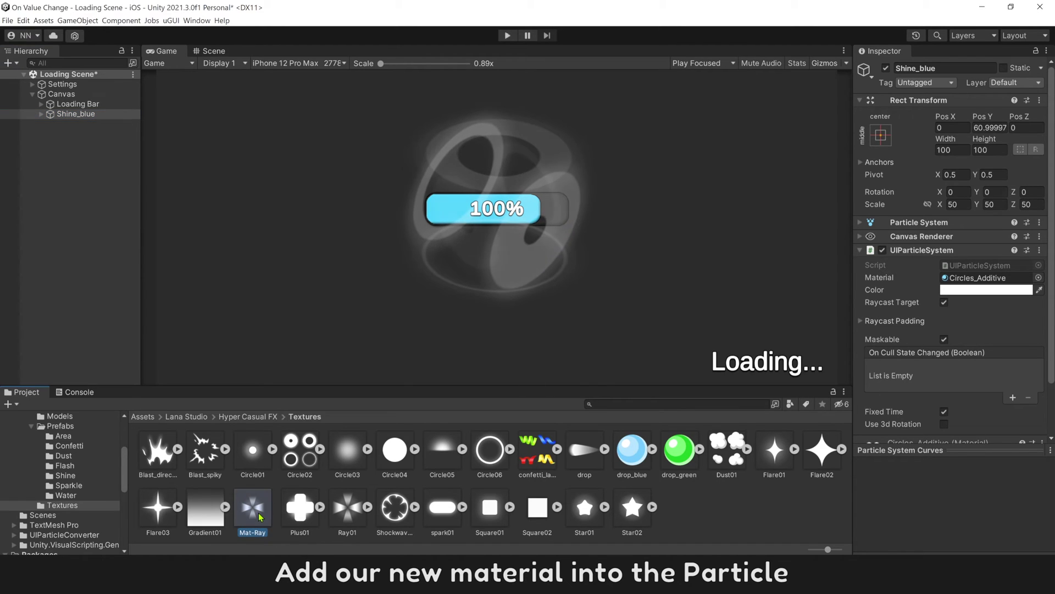
left_click_drag(260, 517, 964, 282)
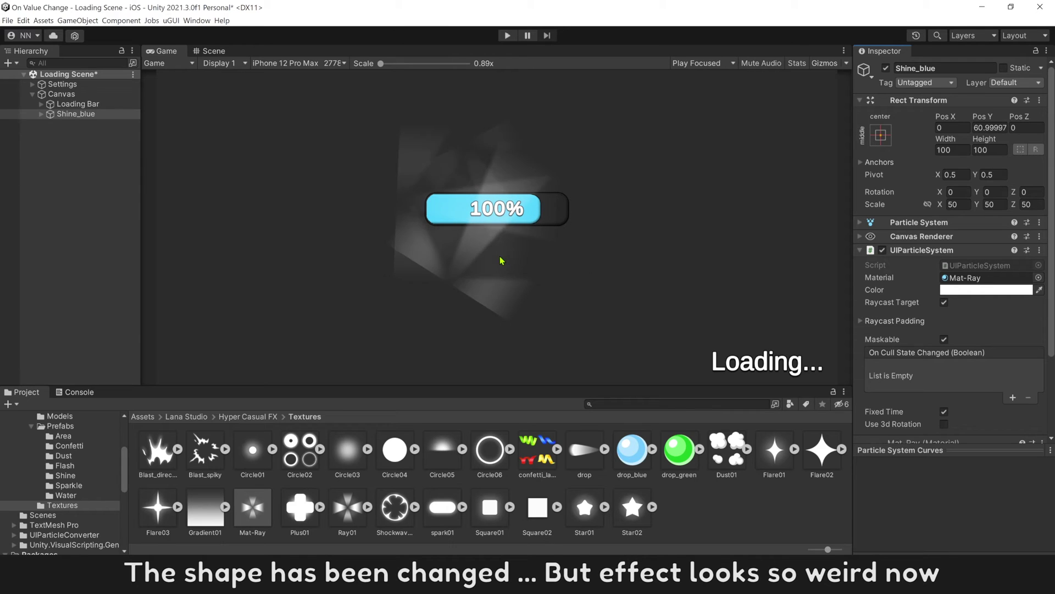
Step: Uncheck the Texture Sheet Animation module in Shine_blue's Particle System
left_click(861, 222)
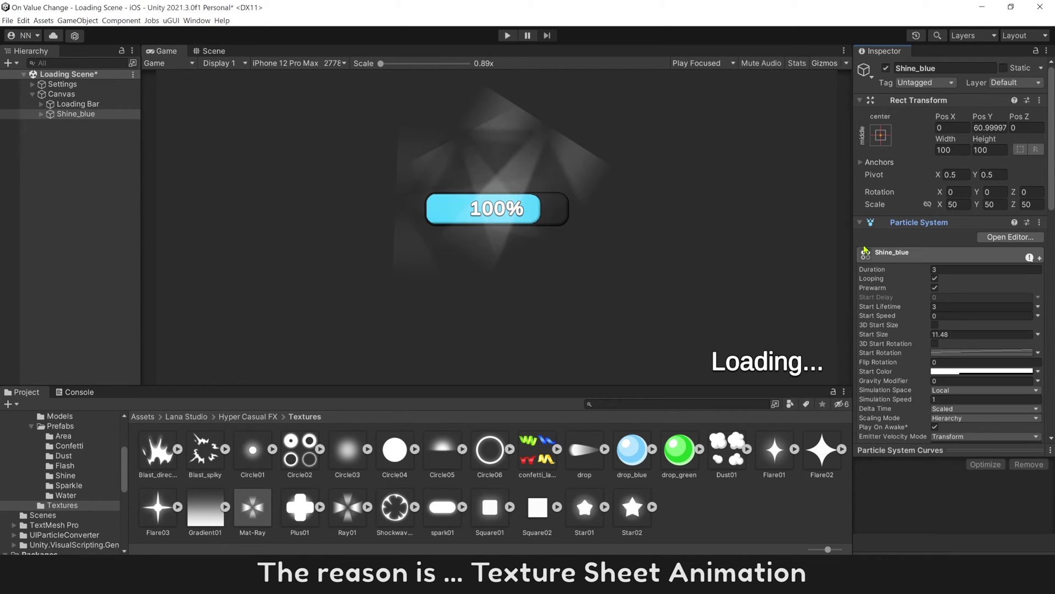
scroll(902, 312, "down", 5)
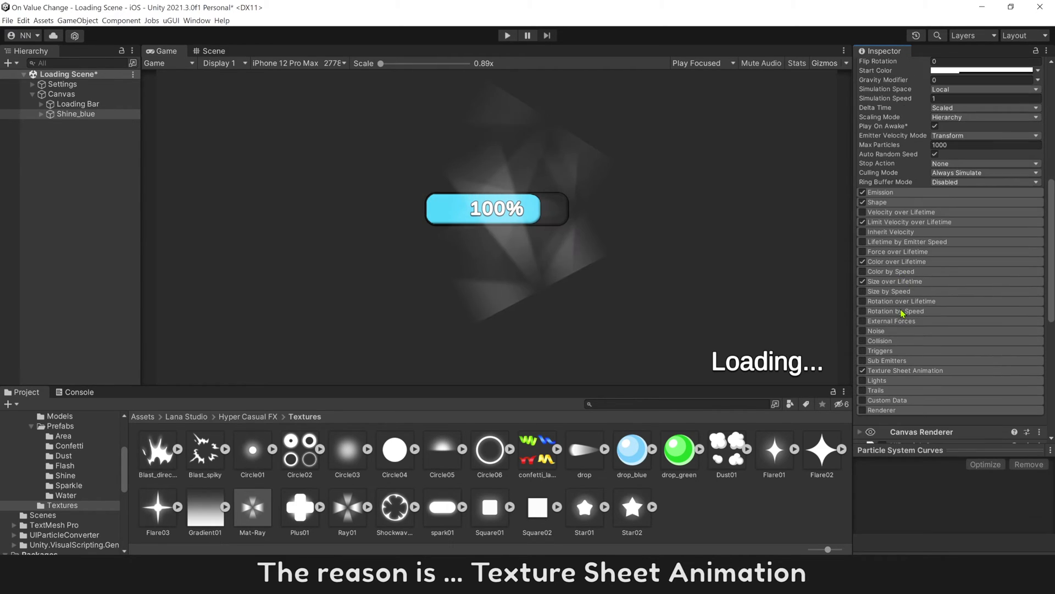
left_click(863, 371)
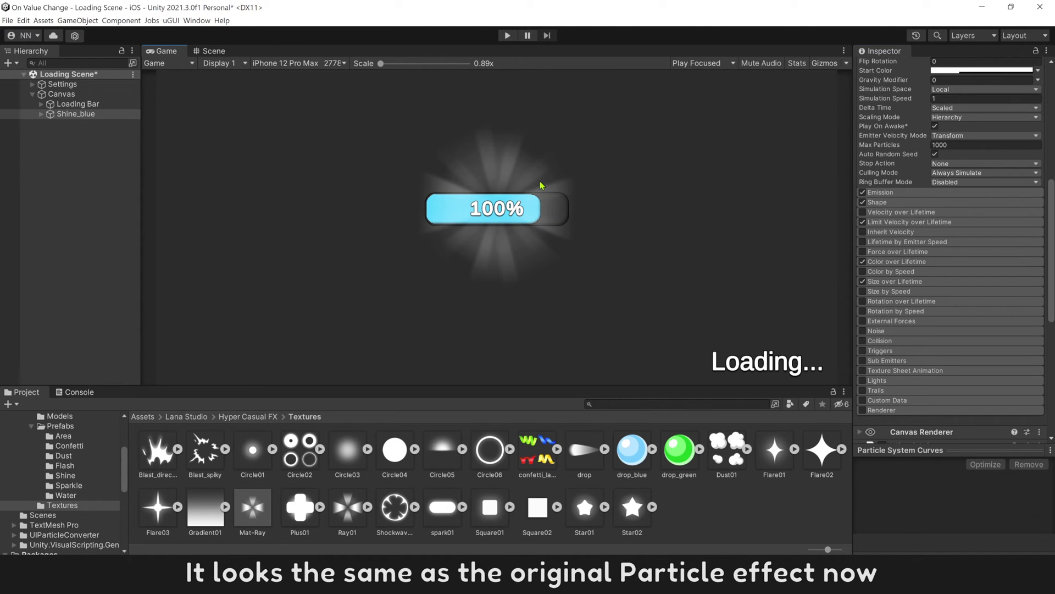
Step: Select the stars child of Shine_blue and add a UIParticleSystem component via 'ui par' search
left_click(42, 119)
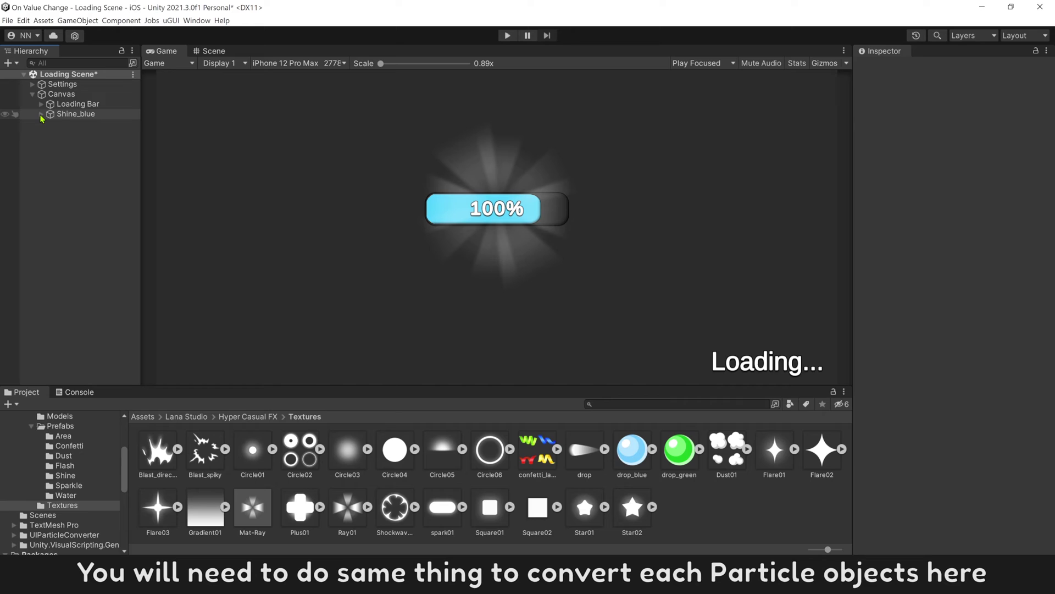
left_click(70, 116)
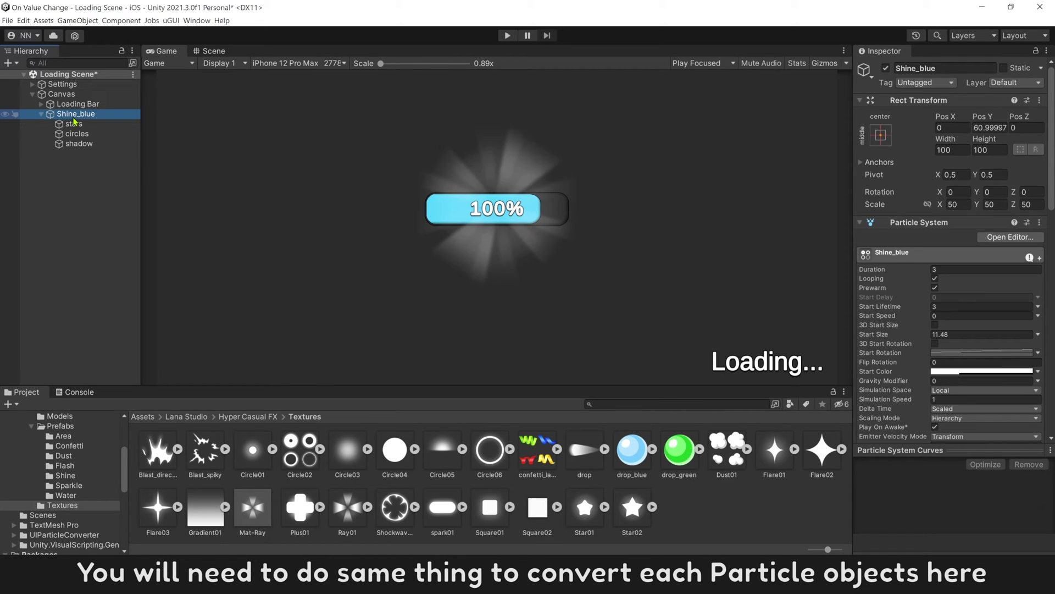
left_click(76, 123)
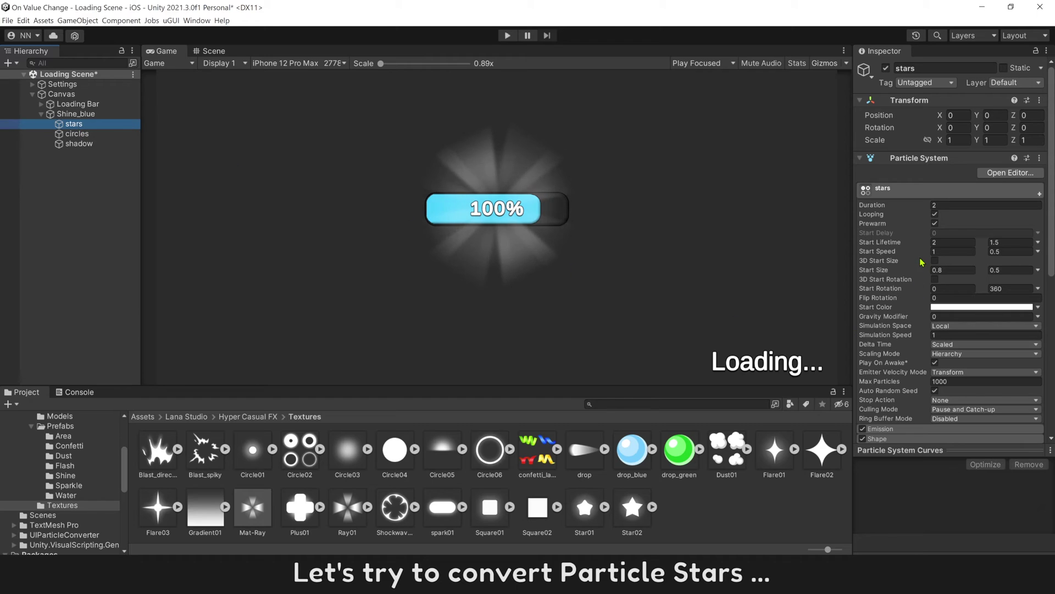
left_click(935, 158)
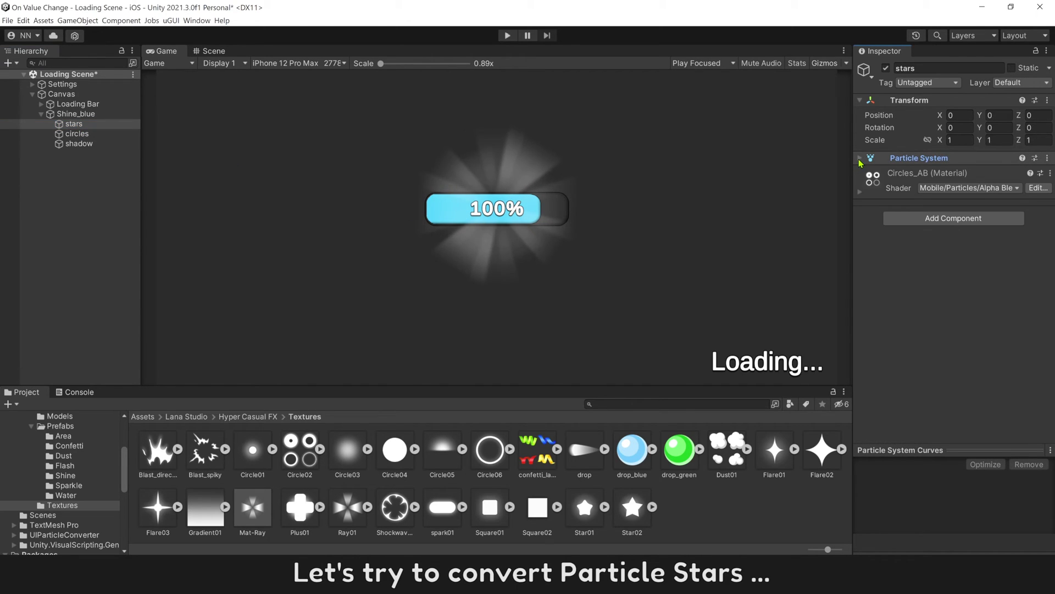
left_click(949, 217)
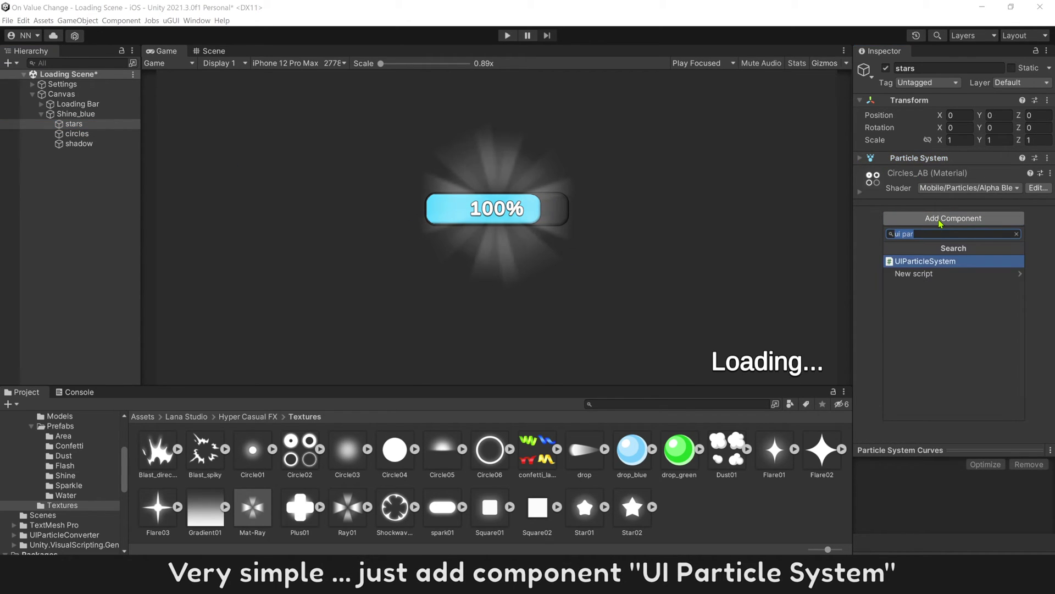
left_click(910, 262)
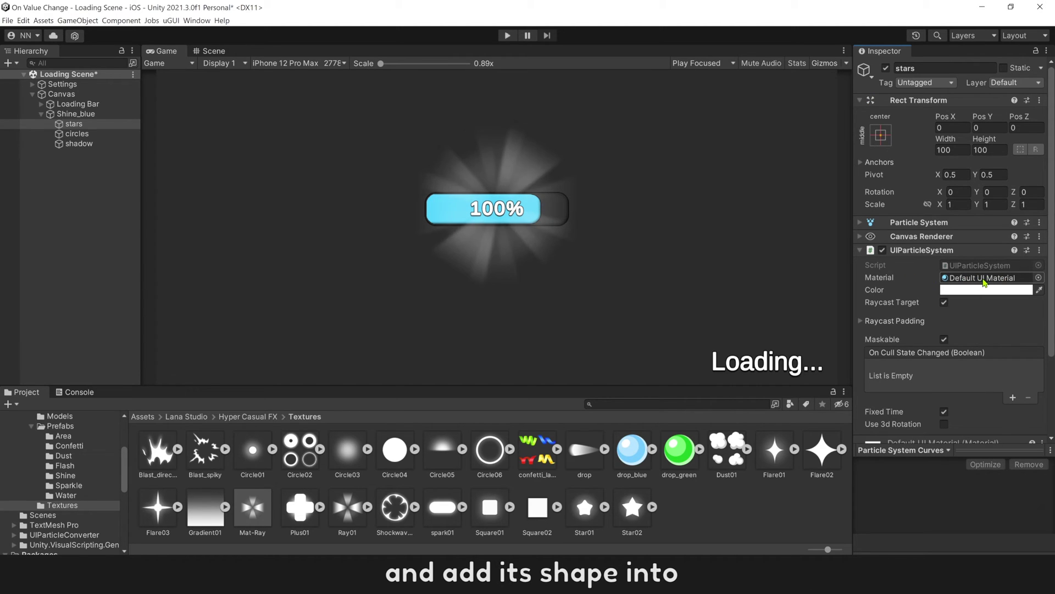
Step: Create a Mat-Star material with the Star01 image as Albedo and the UI Extensions/UIScreen shader
right_click(687, 271)
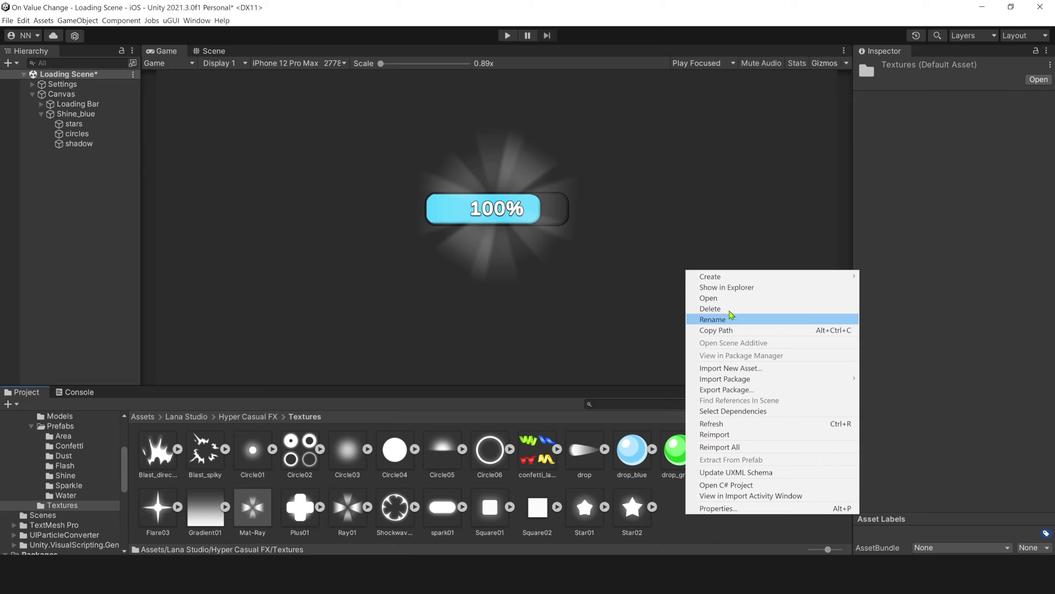
mouse_move(769, 277)
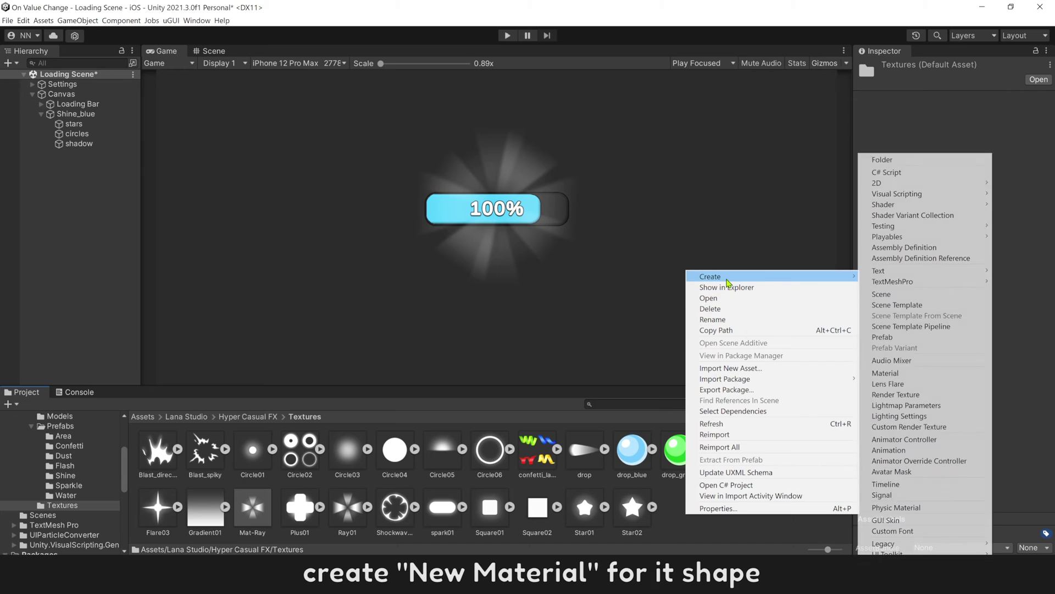
left_click(885, 373)
type("Mat-Star")
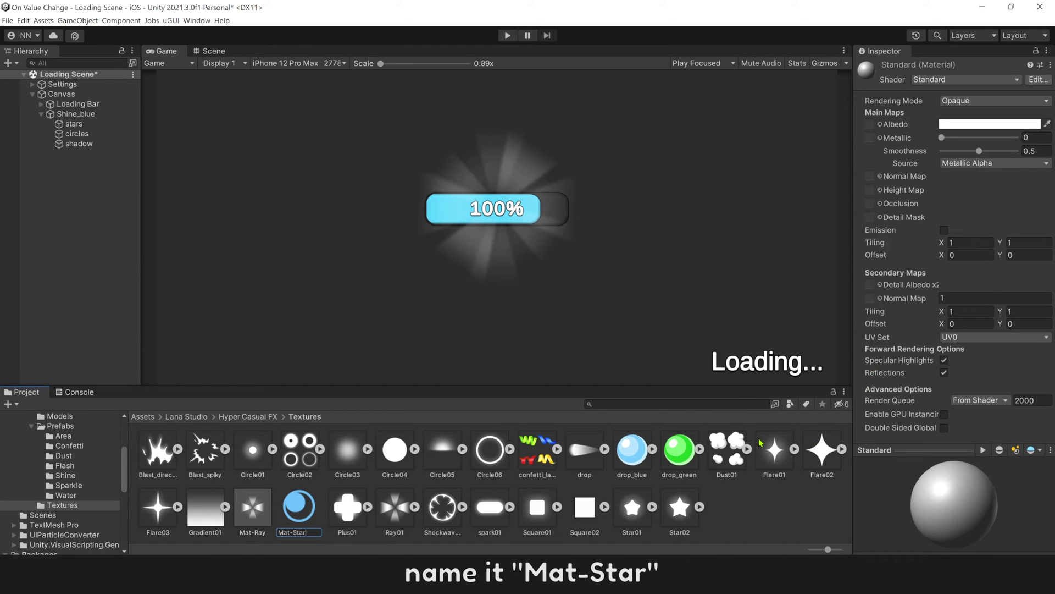
key("Return")
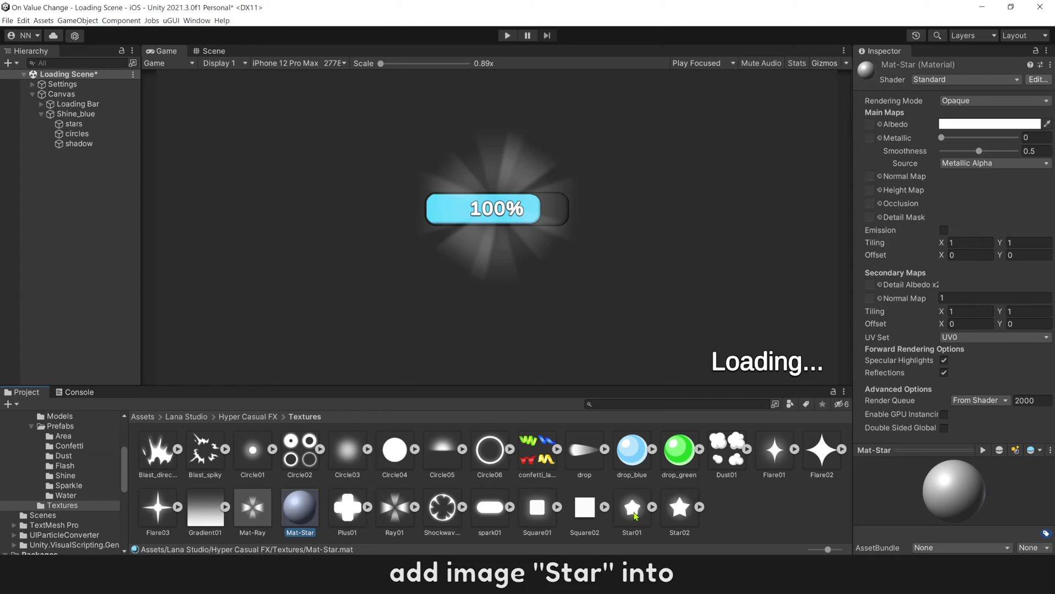
left_click(832, 190)
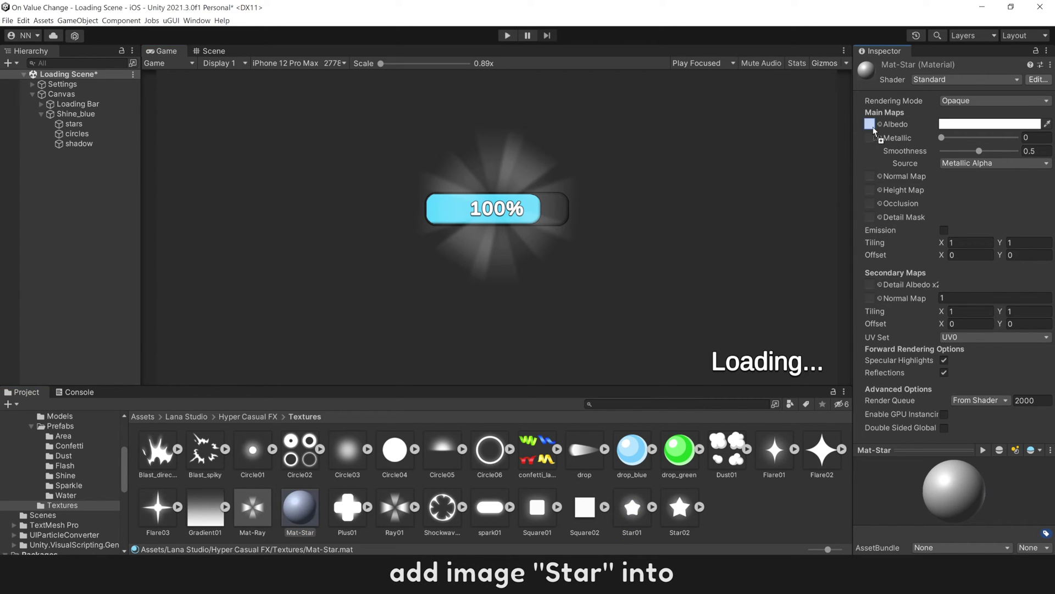
left_click_drag(874, 131, 873, 130)
left_click(932, 82)
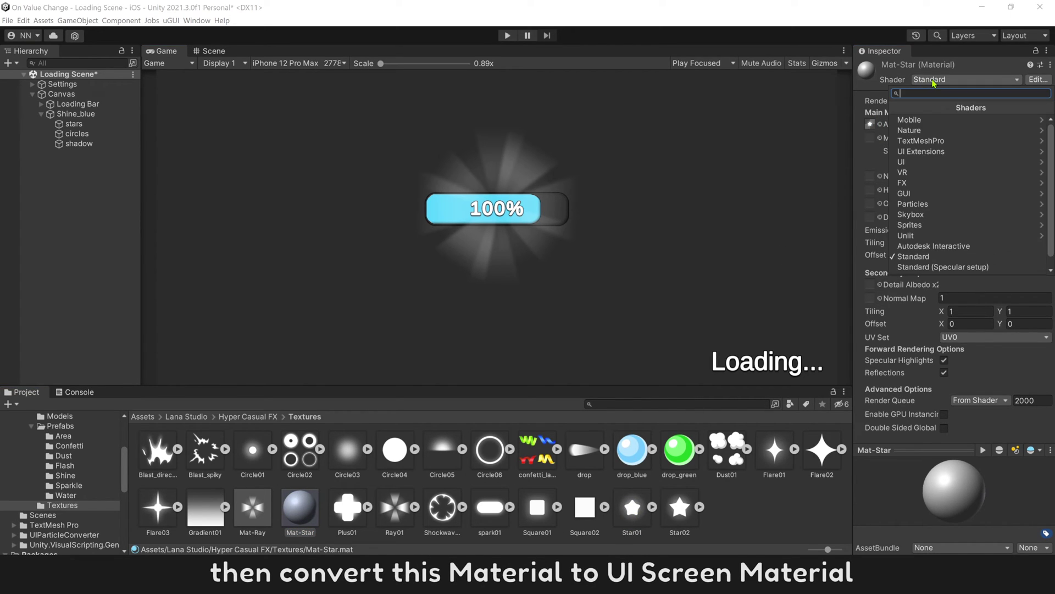
left_click(934, 151)
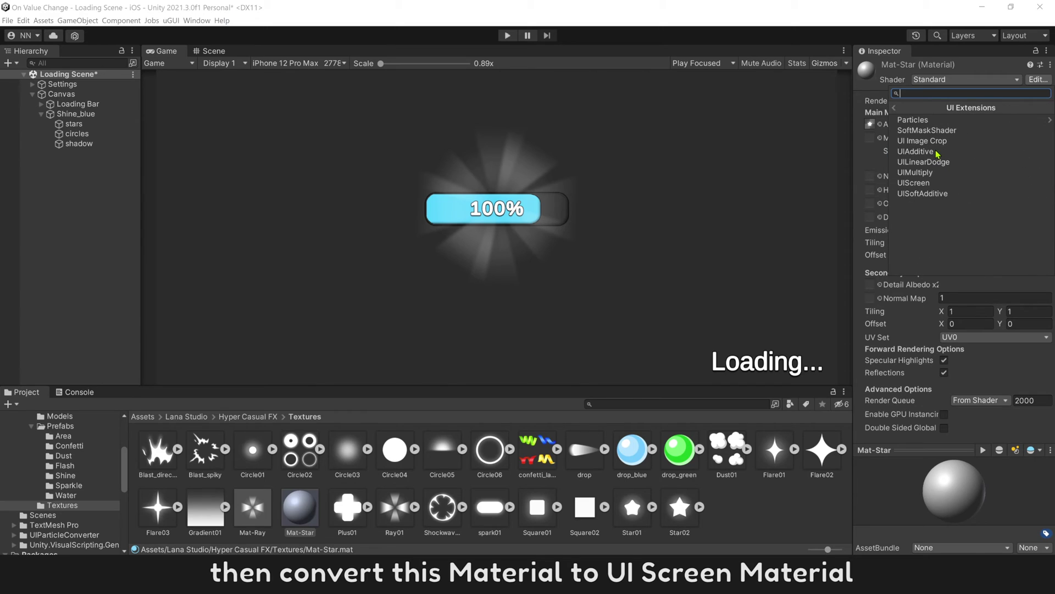
left_click(927, 184)
Step: Assign Mat-Star as the stars UIParticleSystem material, then stop playback in the Scene view
left_click(74, 124)
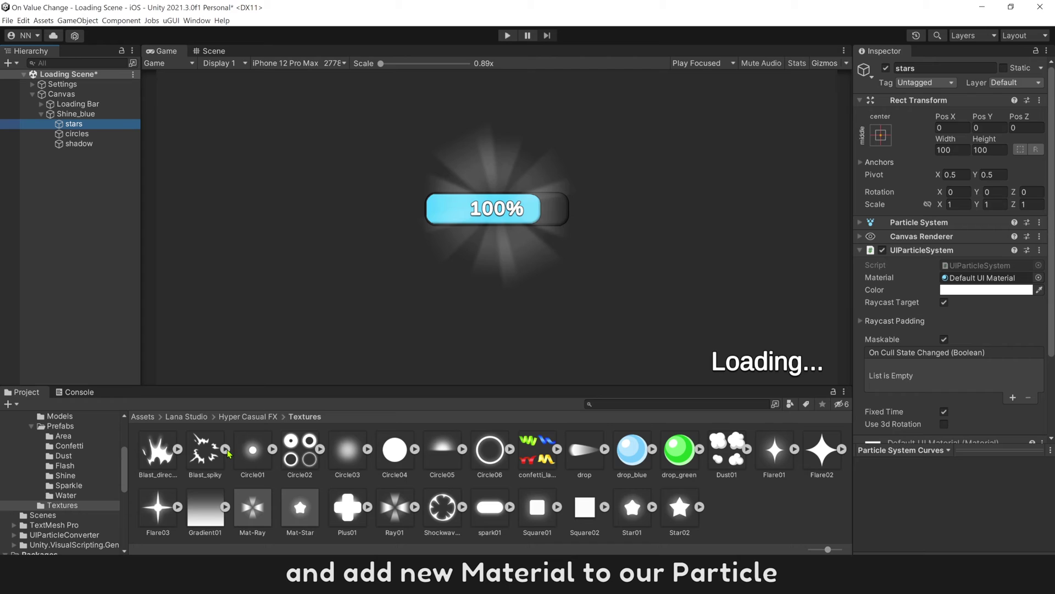
left_click_drag(300, 507, 962, 279)
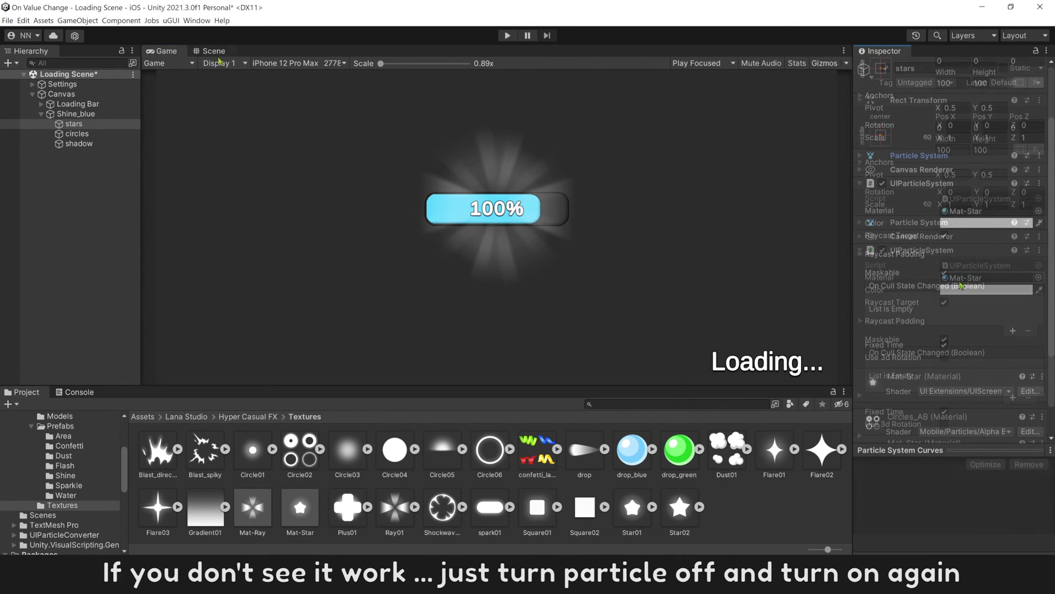
left_click(214, 52)
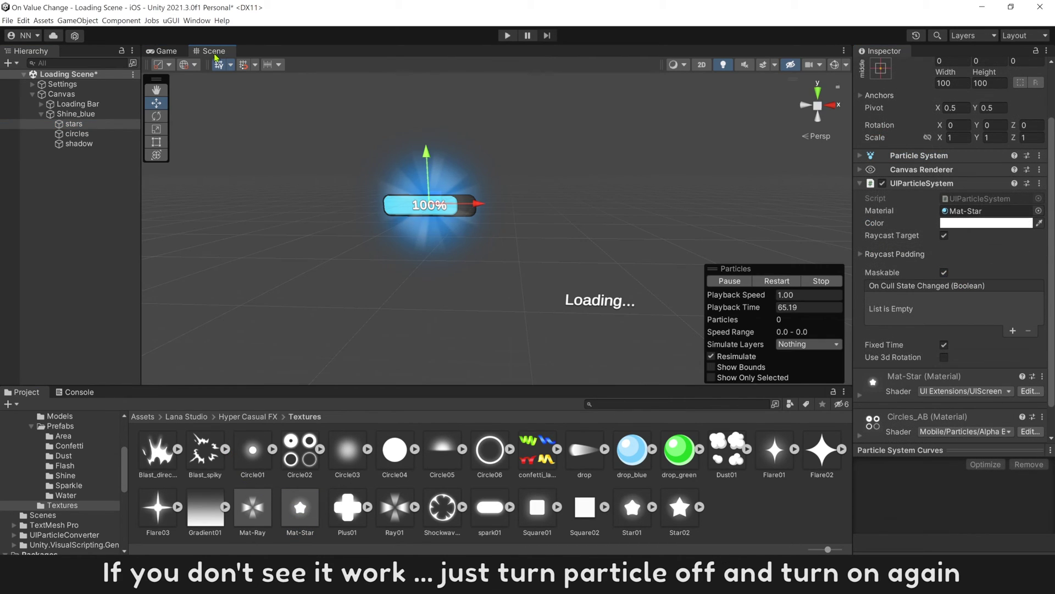
left_click(803, 280)
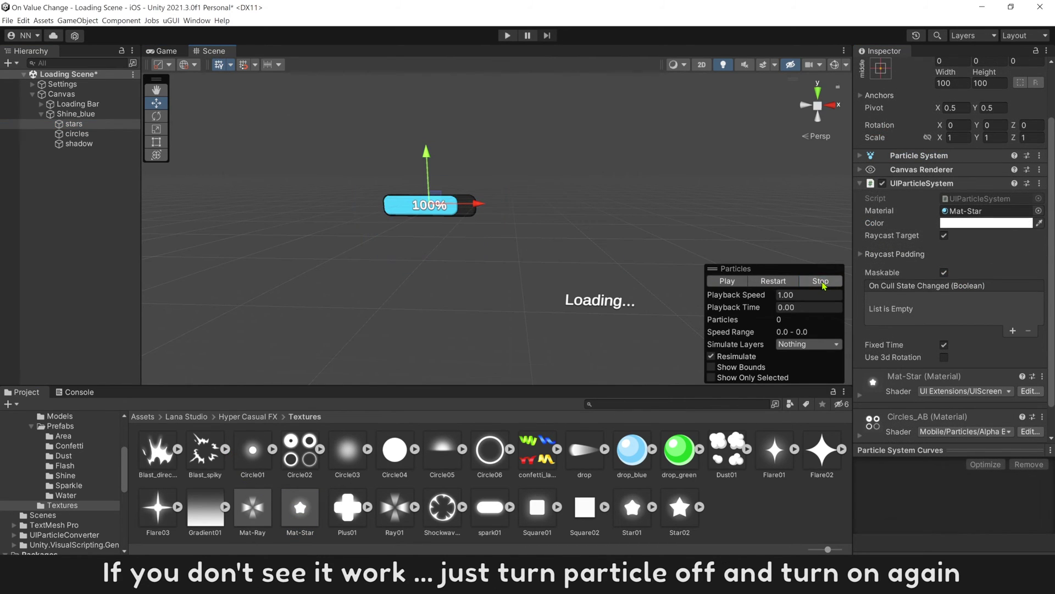
Step: Restart particle playback and uncheck Texture Sheet Animation on the stars Particle System
left_click(731, 280)
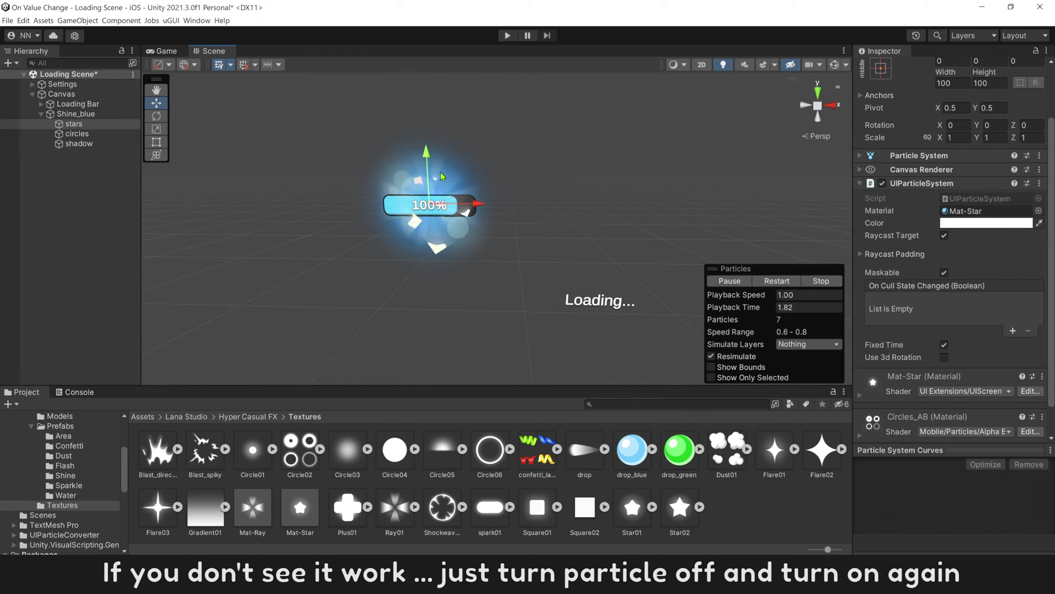
scroll(433, 195, "up", 4)
middle_click_drag(456, 156, 552, 208)
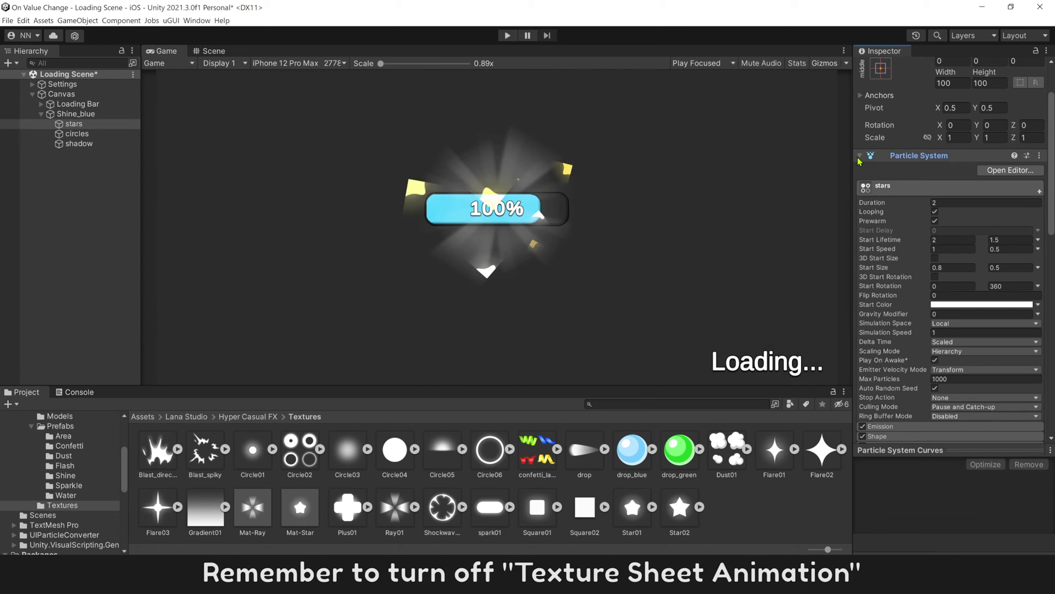
scroll(874, 305, "down", 10)
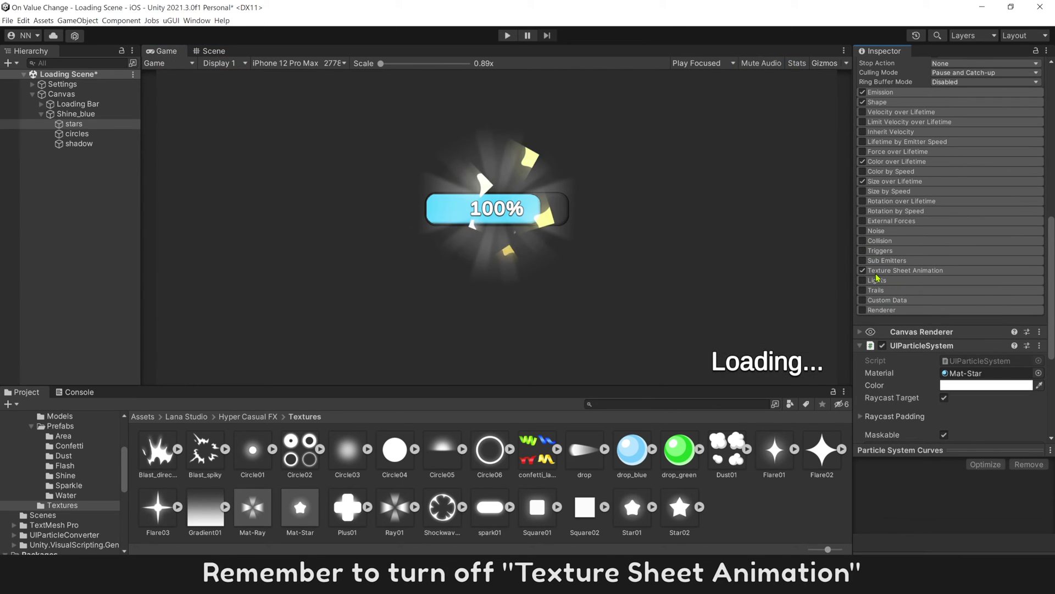
left_click(862, 271)
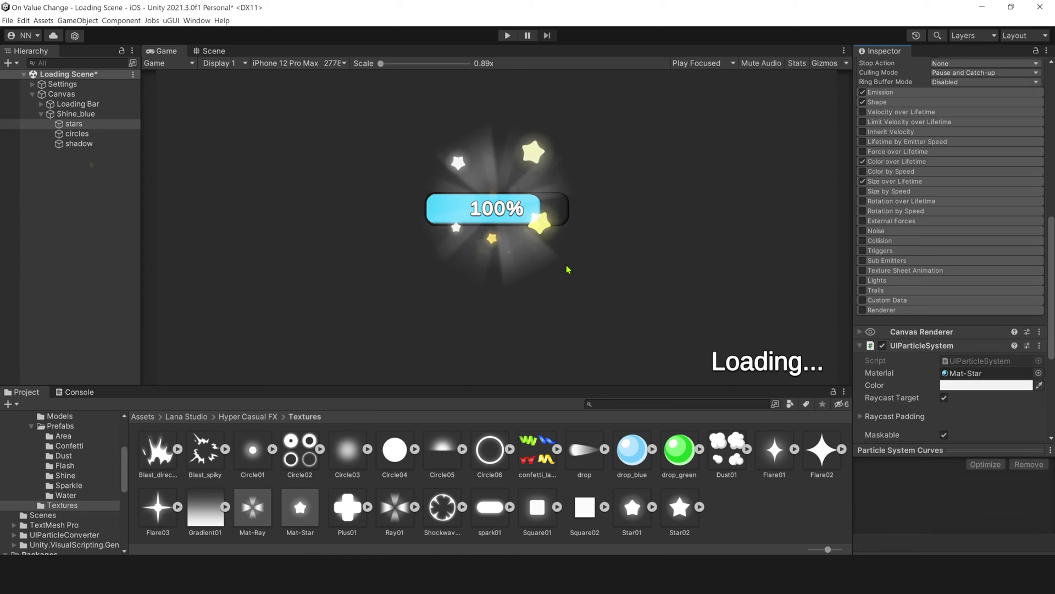
Step: Select the circles particle object, then the Dust01 texture in the Textures folder
left_click(76, 134)
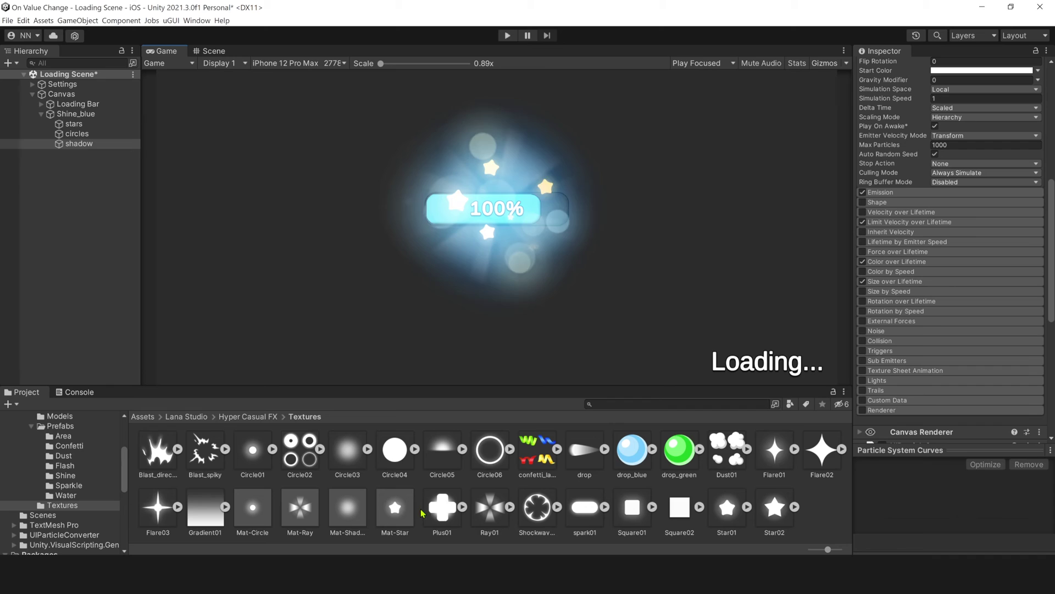
left_click(726, 454)
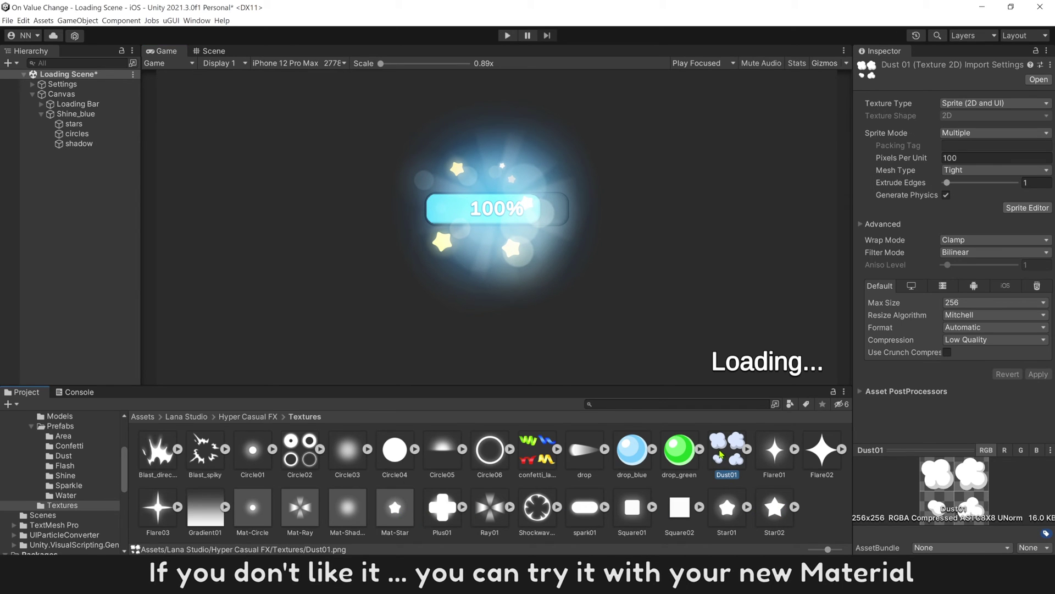
Step: Create a Mat-Dust material with Dust01 as Albedo and the UI Extensions/UIScreen shader
left_click(816, 515)
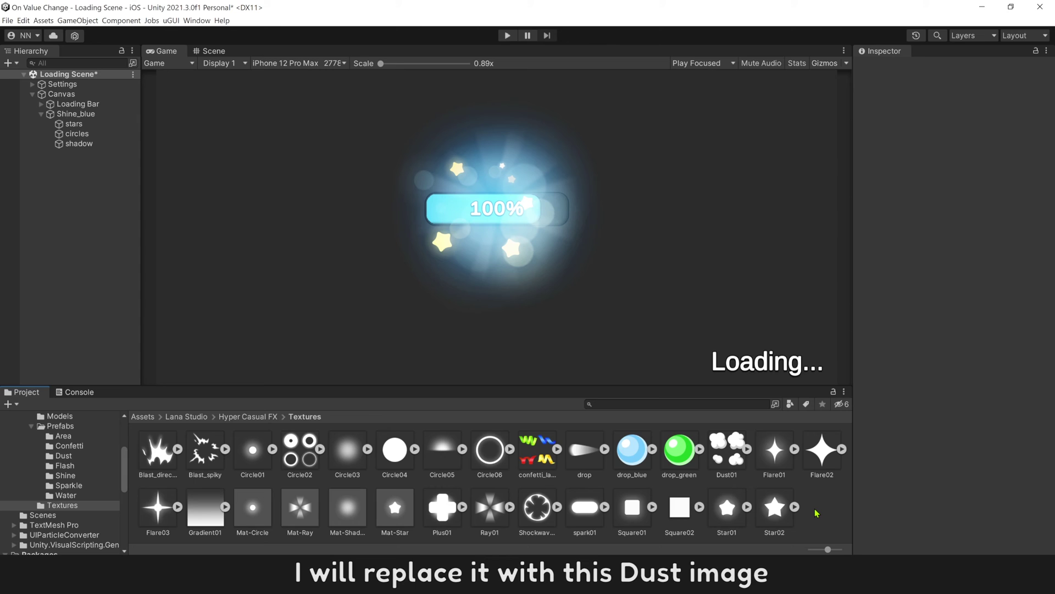
right_click(817, 514)
mouse_move(849, 275)
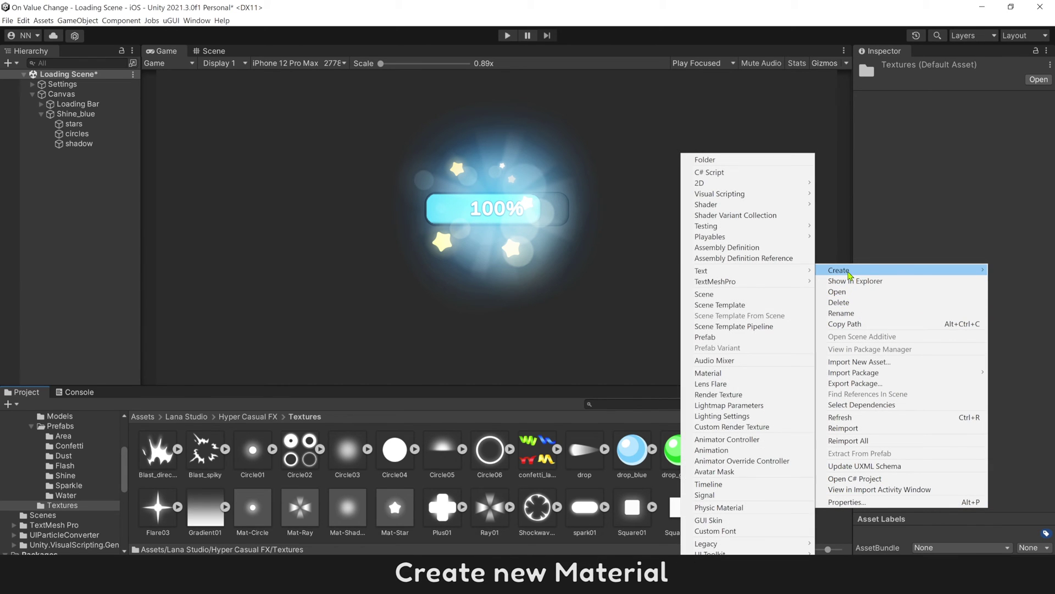
left_click(741, 374)
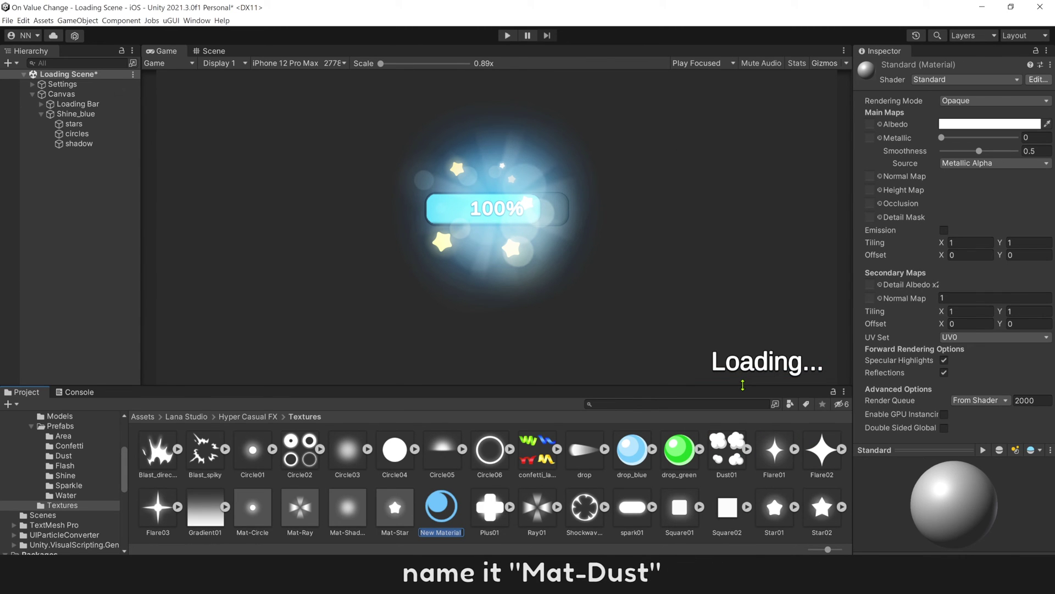
key("Return")
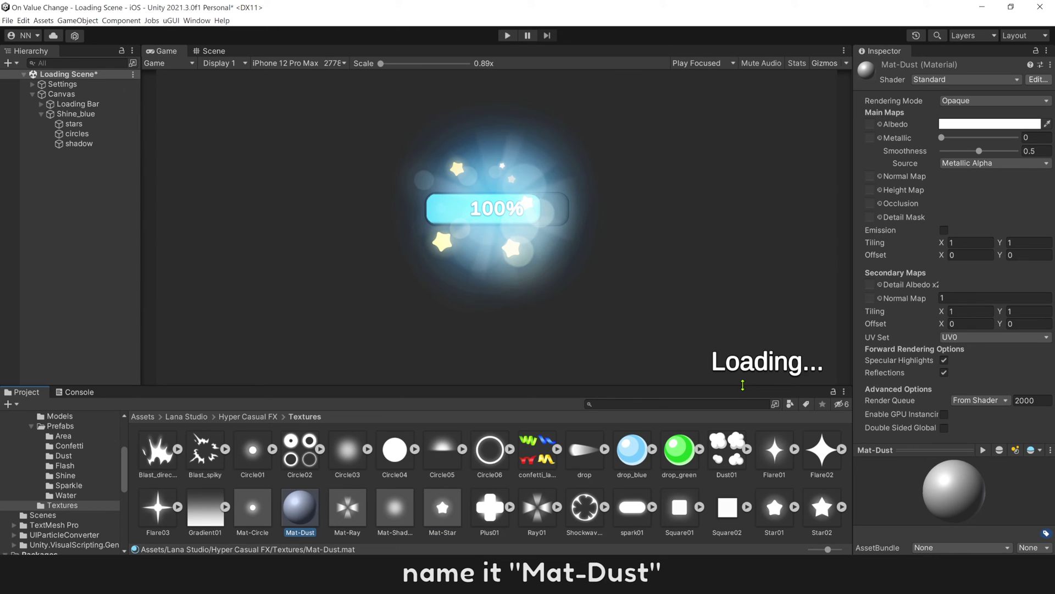
left_click(779, 329)
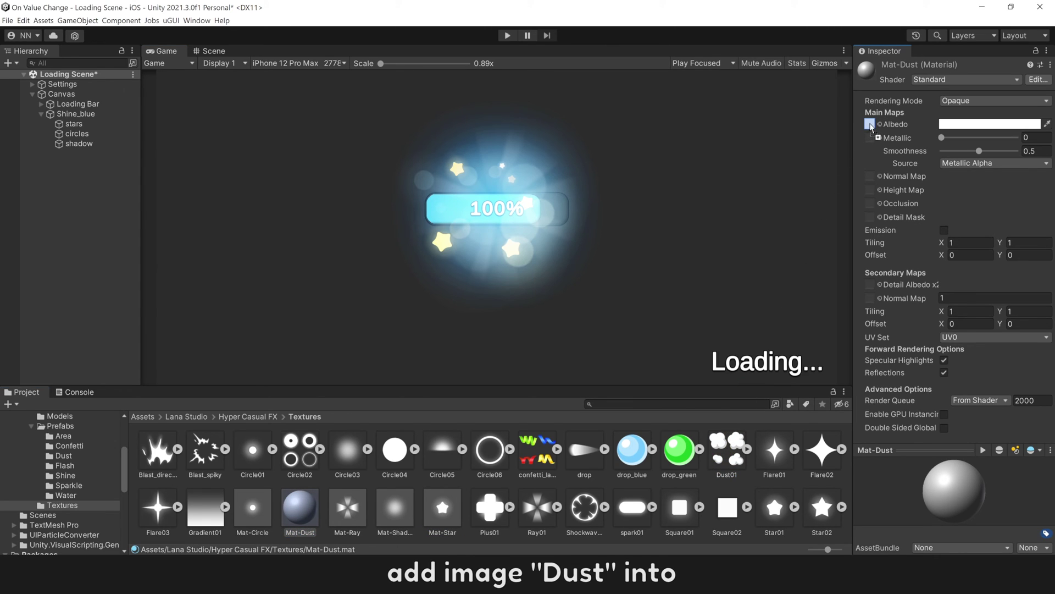
left_click_drag(871, 126, 871, 127)
left_click(934, 80)
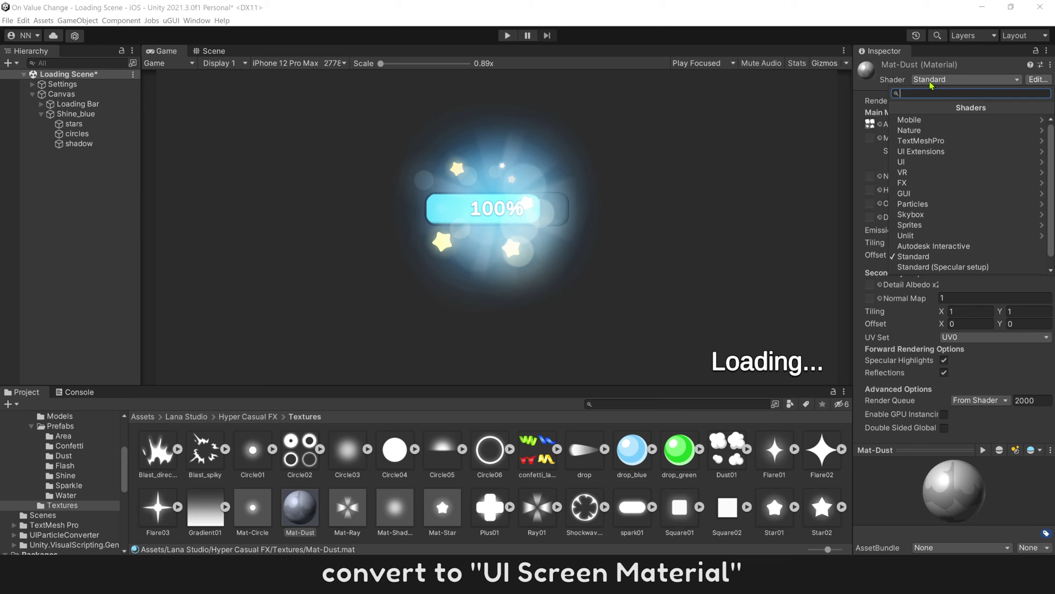
left_click(935, 151)
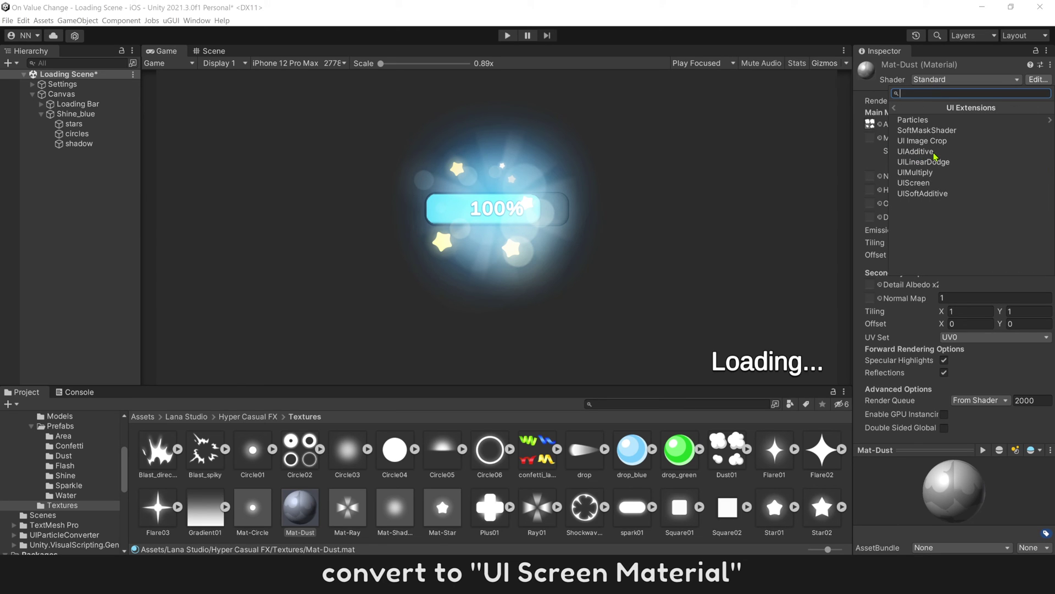
left_click(925, 183)
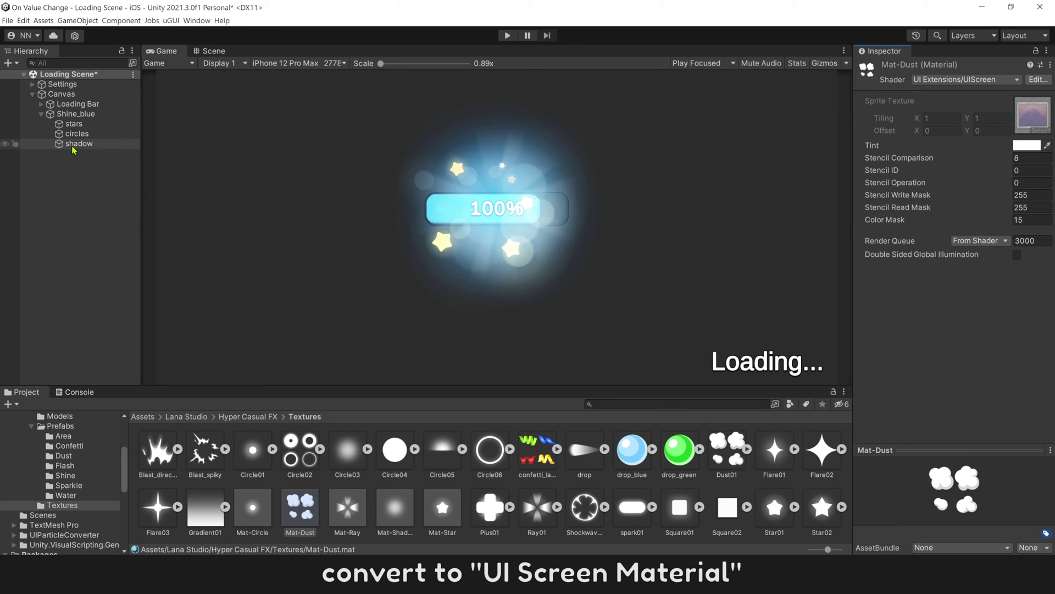
Step: Drop Mat-Dust into Shine_blue's UIParticleSystem Material field, replacing Mat-Ray
left_click(76, 114)
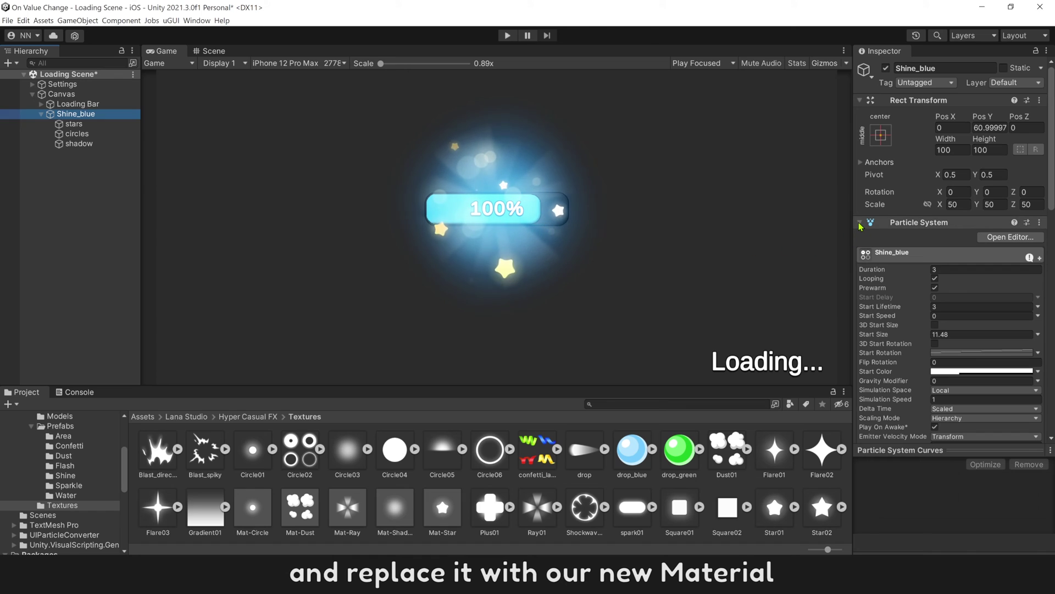
left_click(919, 222)
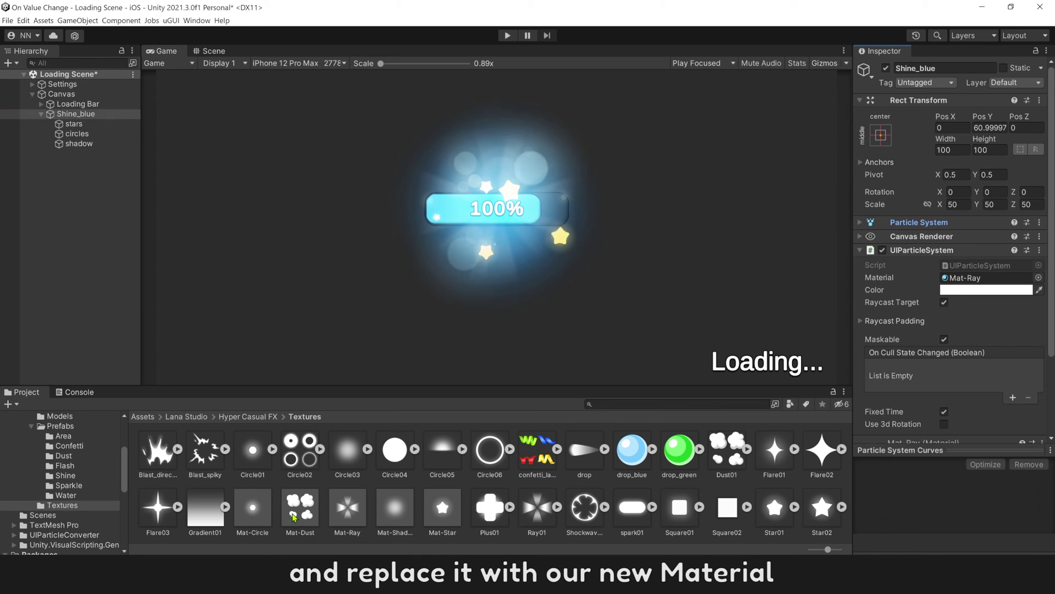
left_click_drag(257, 504, 973, 279)
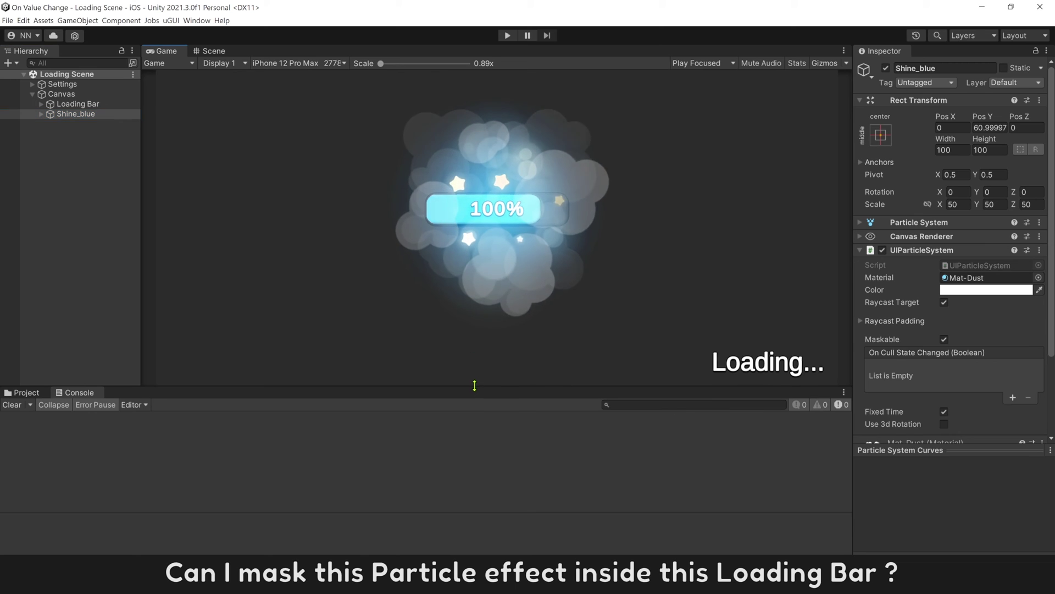
Step: Enlarge the game preview, expand Loading Bar, and widen its blue Color fill slightly
left_click_drag(473, 386, 474, 417)
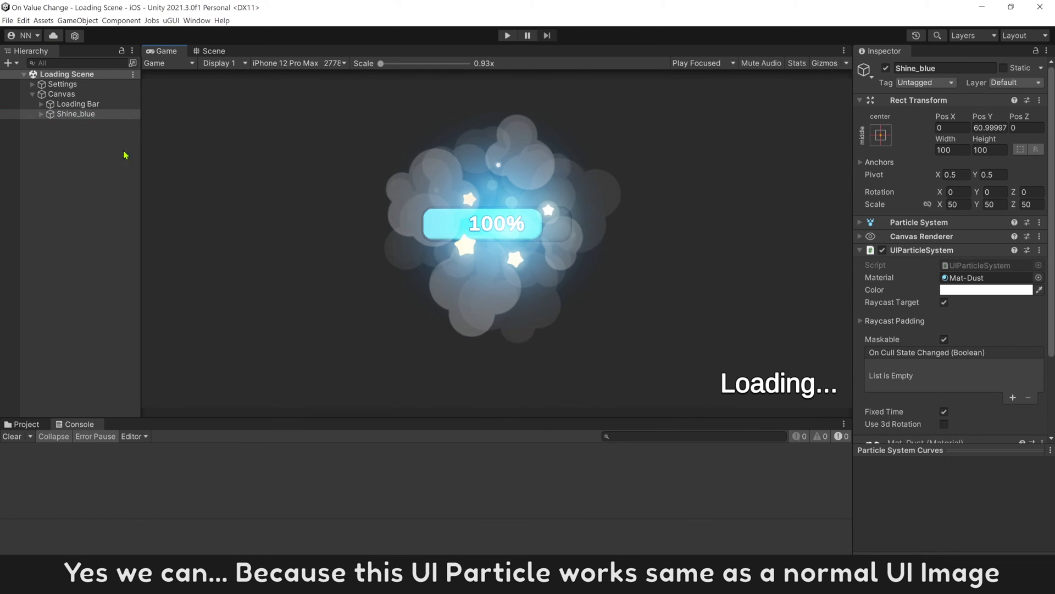
left_click(41, 104)
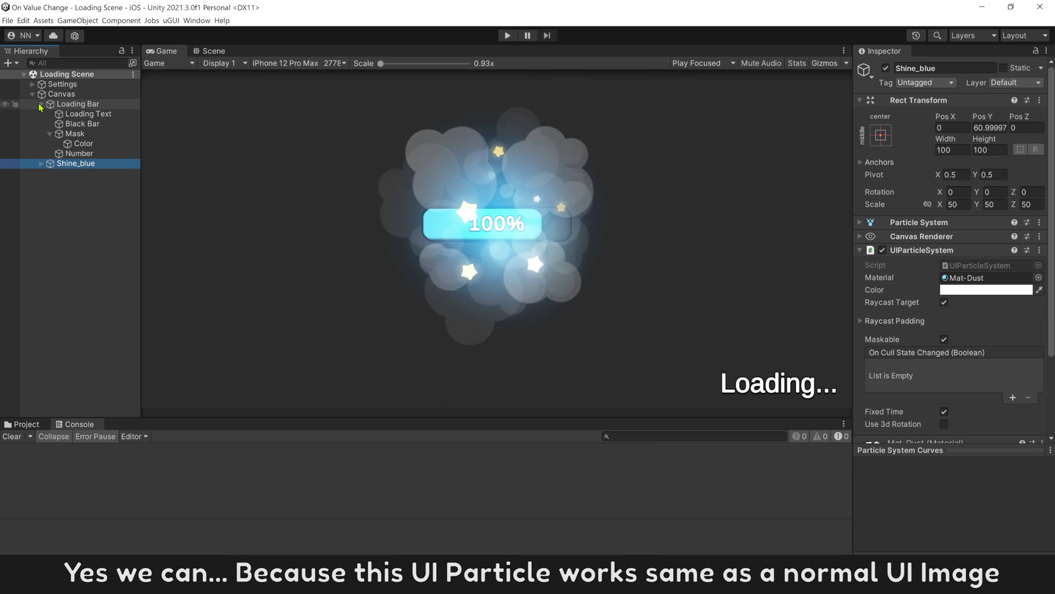
left_click(84, 144)
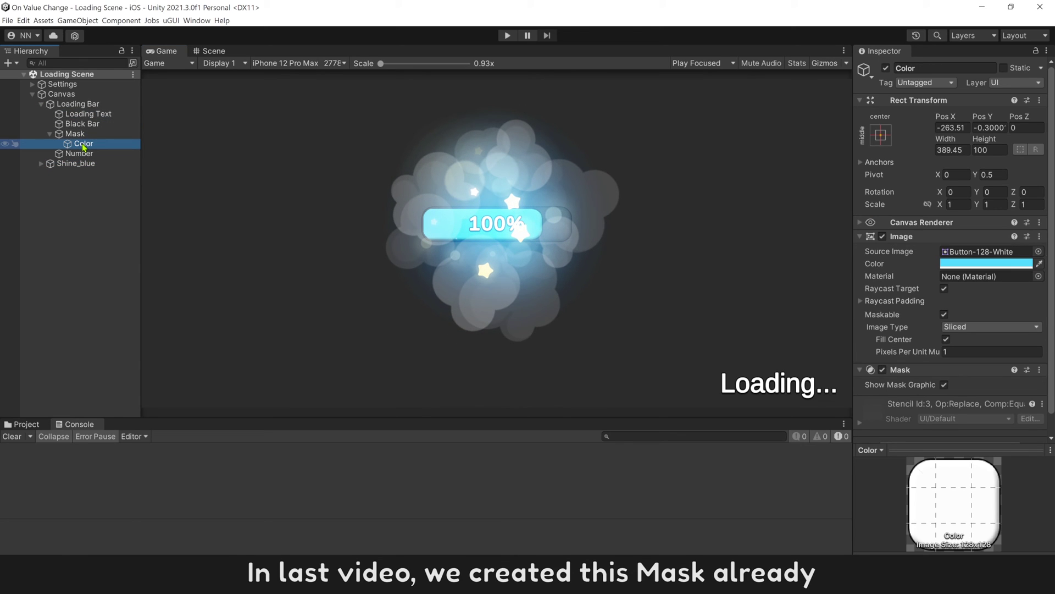
left_click_drag(947, 140, 985, 145)
Step: Parent Shine_blue under the Mask object and narrow the Mask width to check clipping
left_click(62, 165)
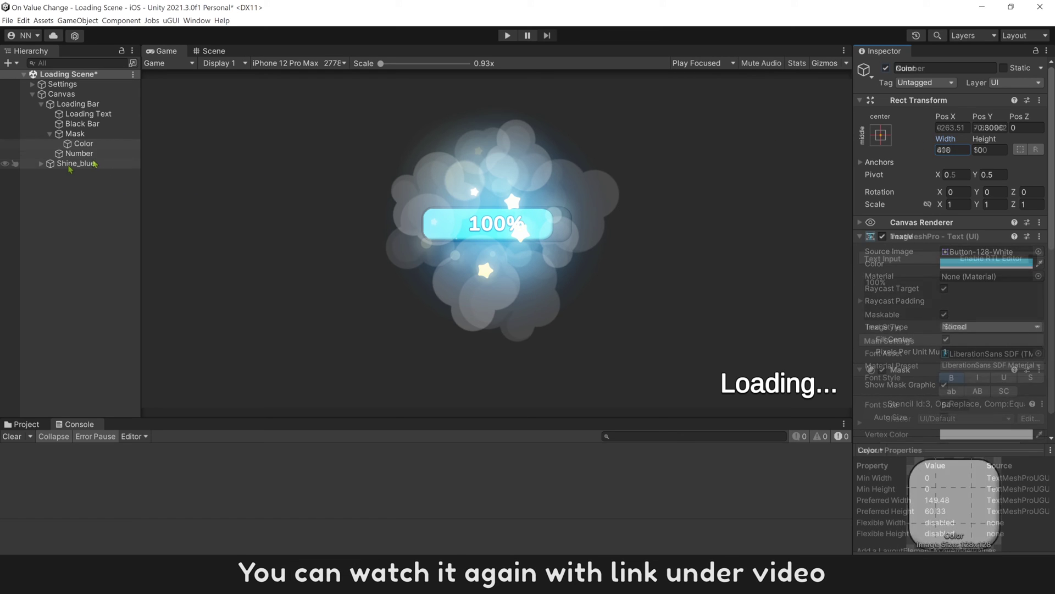
left_click_drag(62, 169, 77, 134)
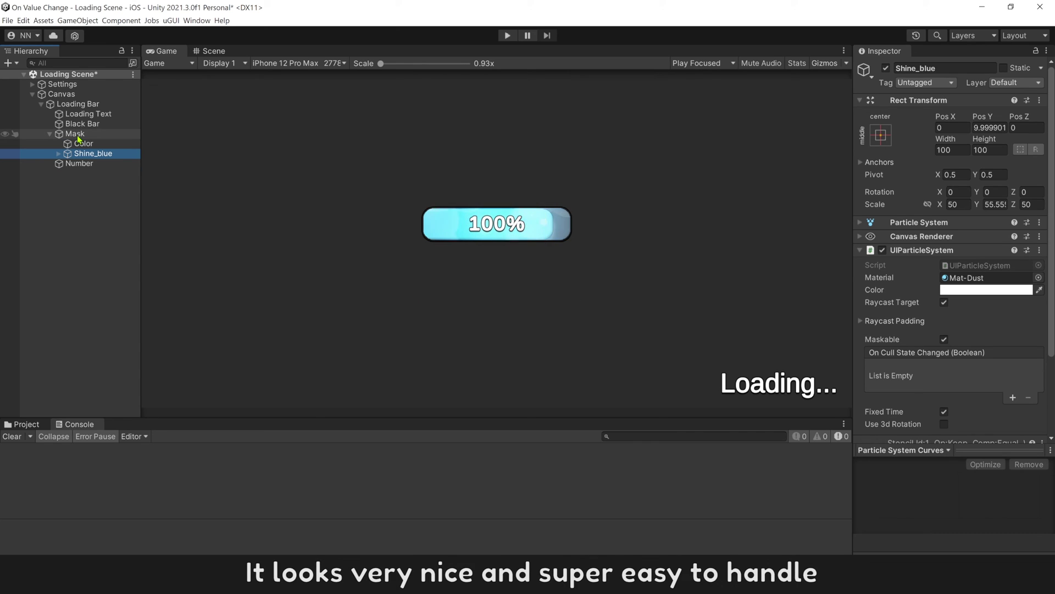
left_click(78, 135)
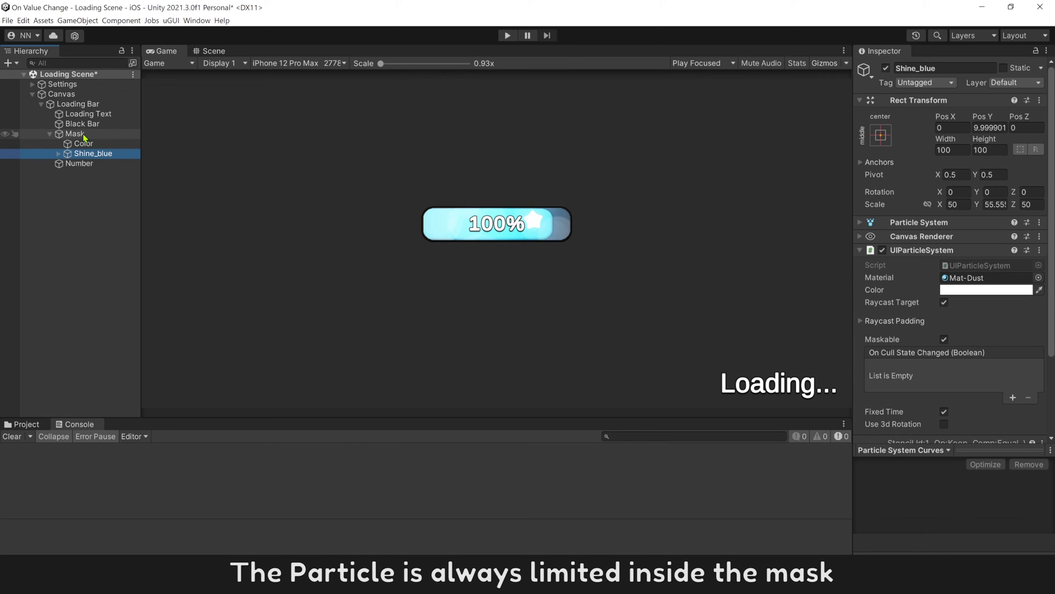
left_click_drag(963, 139, 866, 135)
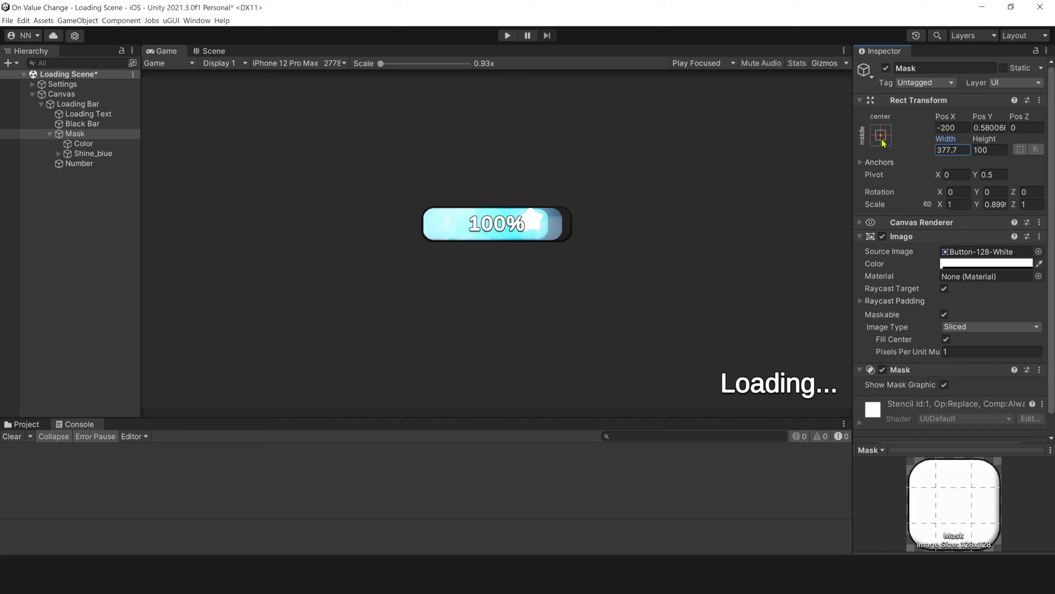
Step: Restore the mask width to 400, then test shrinking the blue Color fill's width
key("ctrl+z")
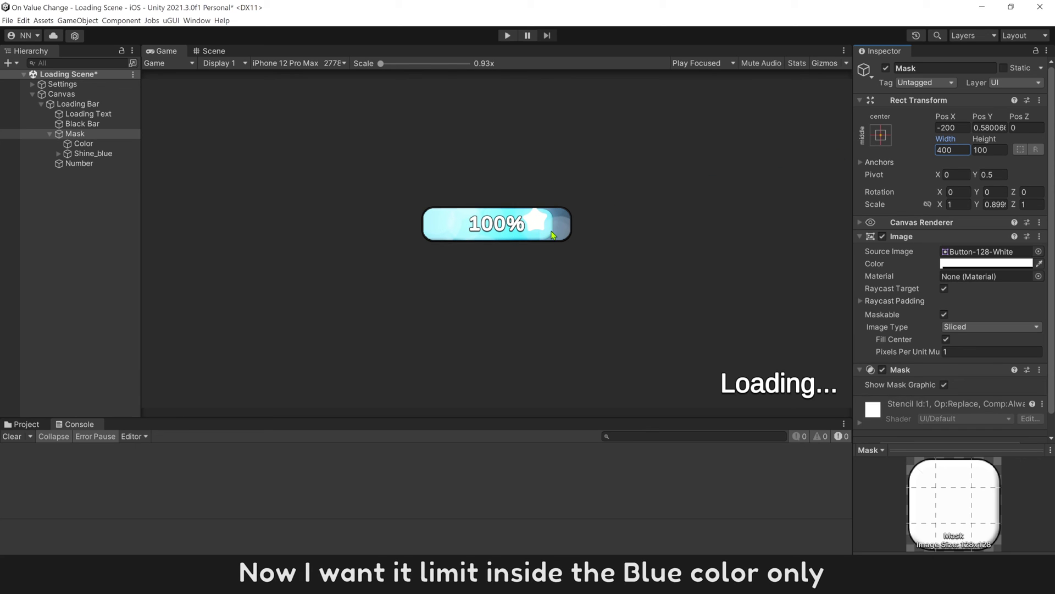
left_click(82, 143)
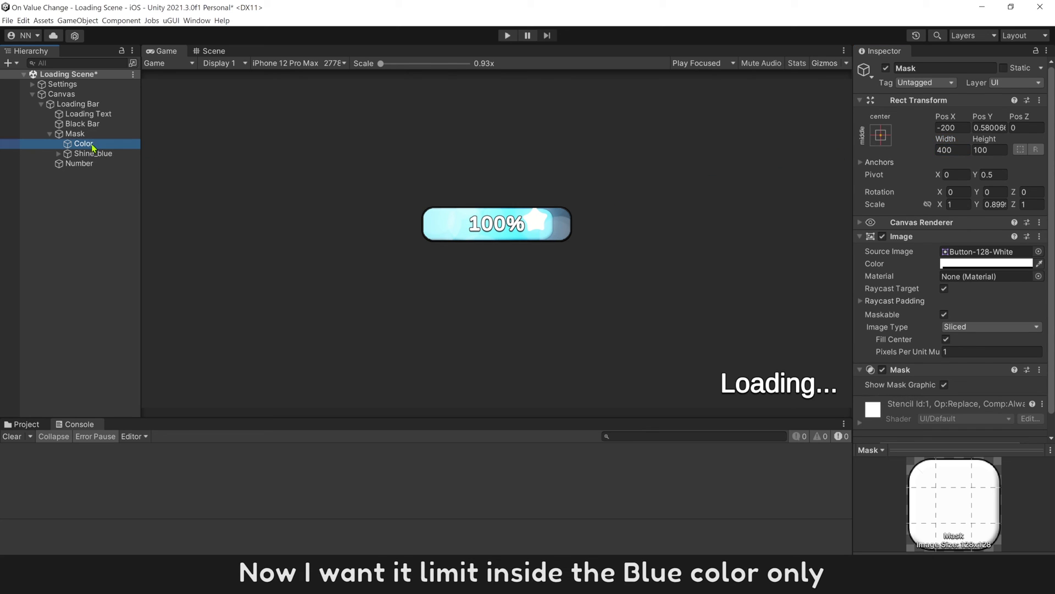
mouse_move(954, 145)
left_mouse_down()
mouse_move(636, 165)
mouse_move(949, 149)
mouse_move(941, 157)
left_mouse_up()
left_click(89, 153)
left_click(88, 144)
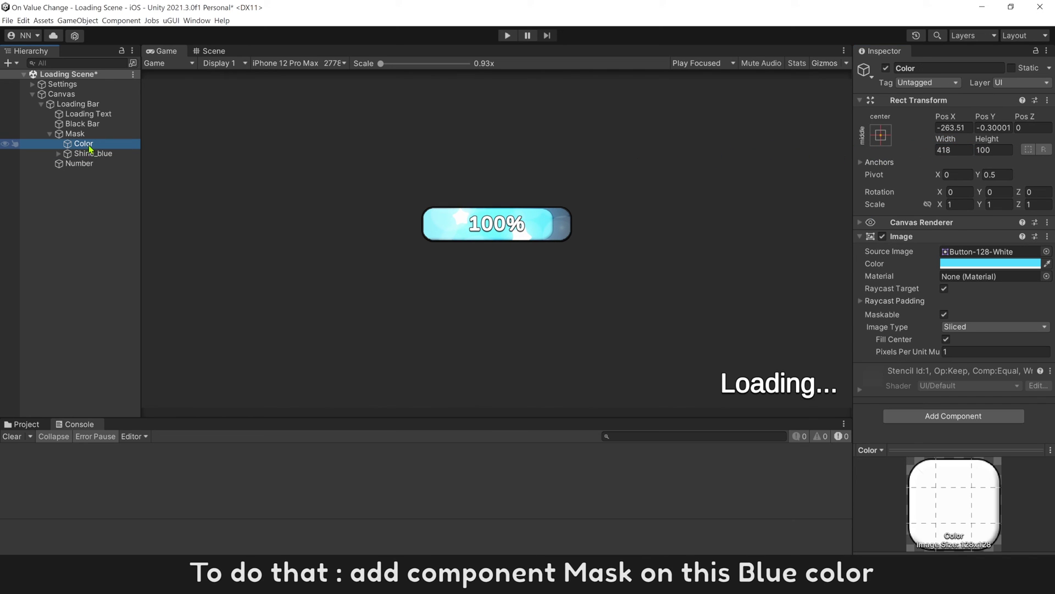
Step: Add a Mask component to Color and parent Shine_blue under it
left_click(920, 416)
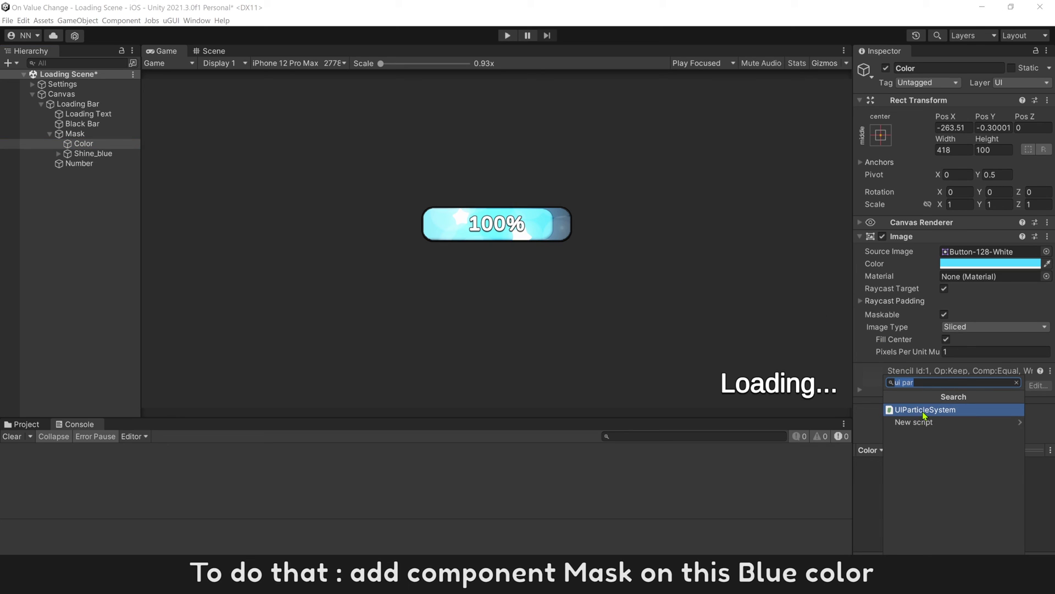
type("mas")
left_click(923, 414)
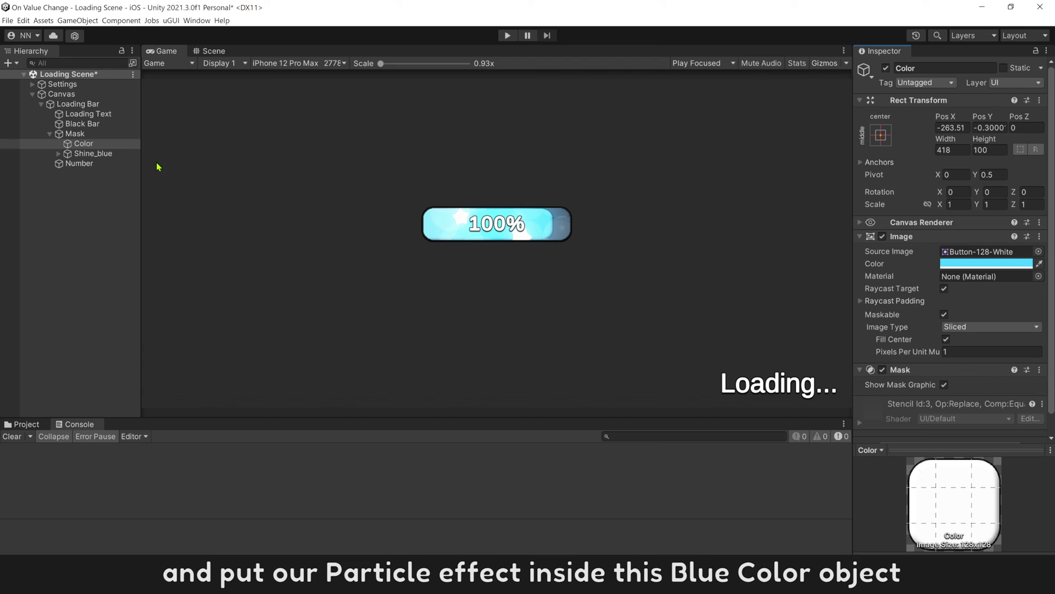
left_click(89, 154)
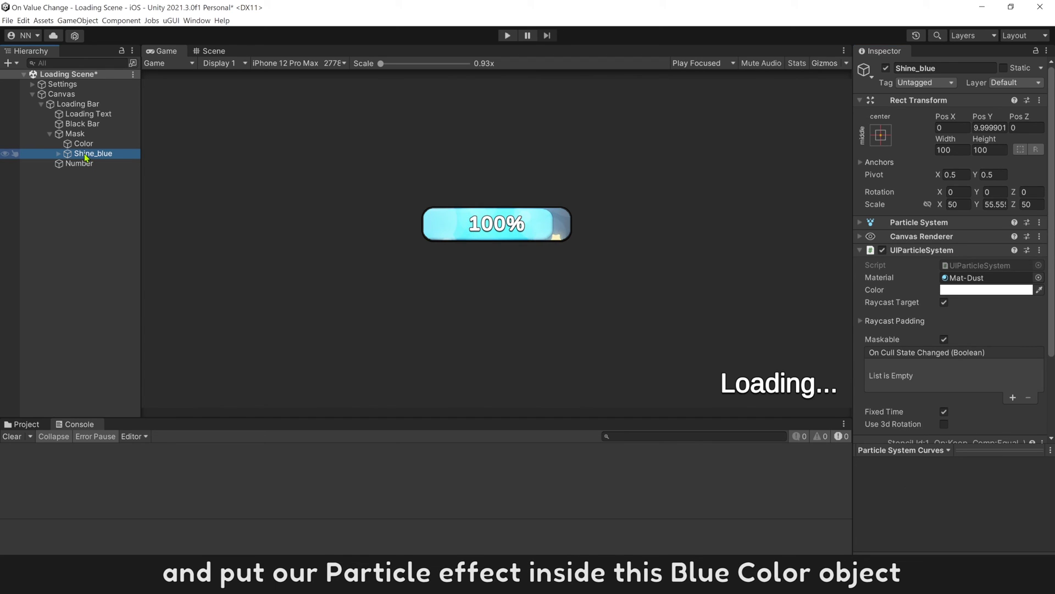
left_click_drag(86, 157, 83, 144)
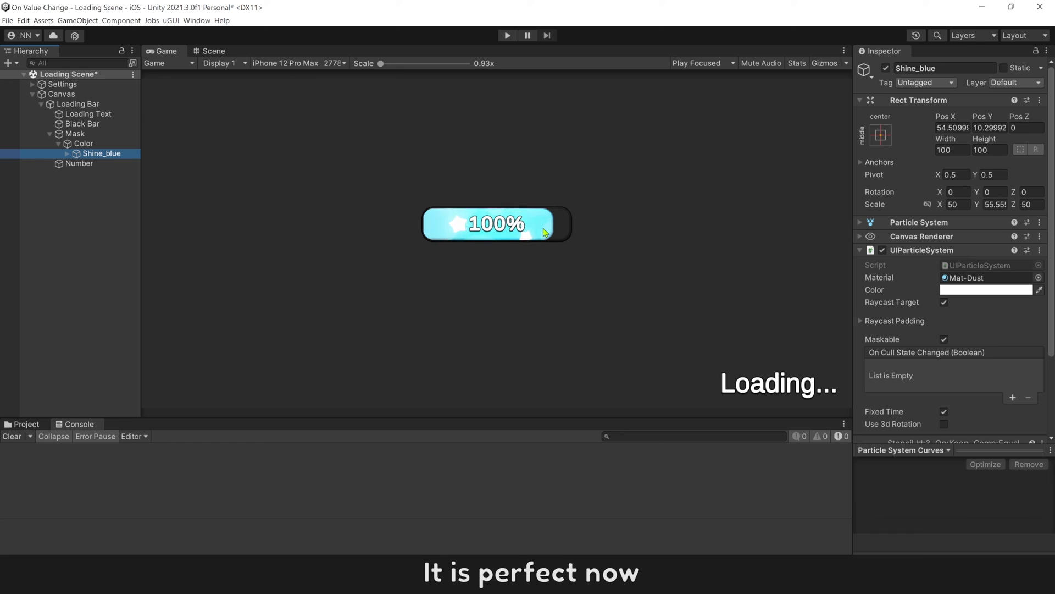
left_click(82, 165)
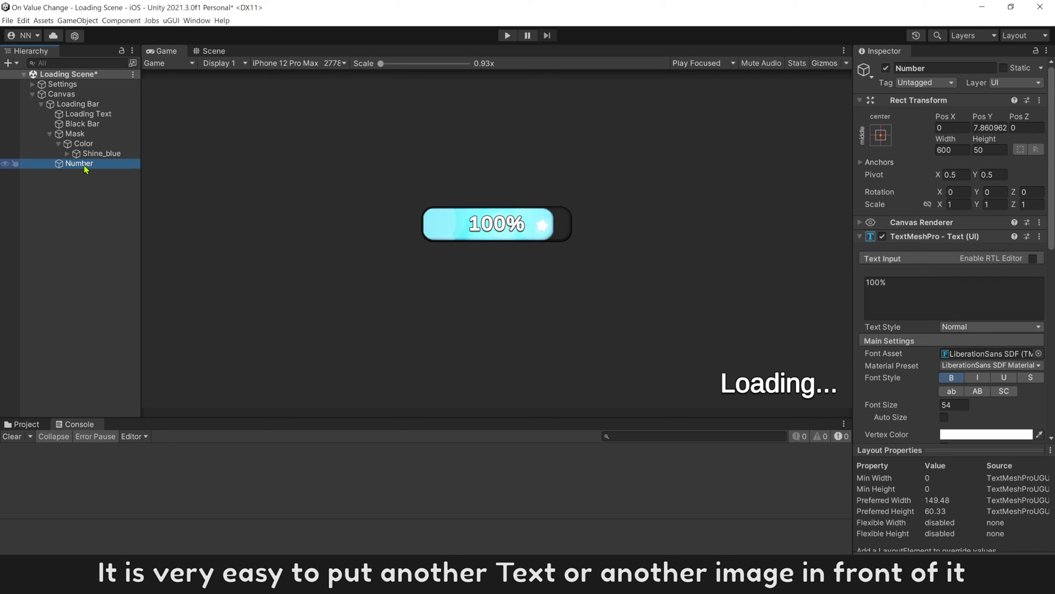
left_click(886, 70)
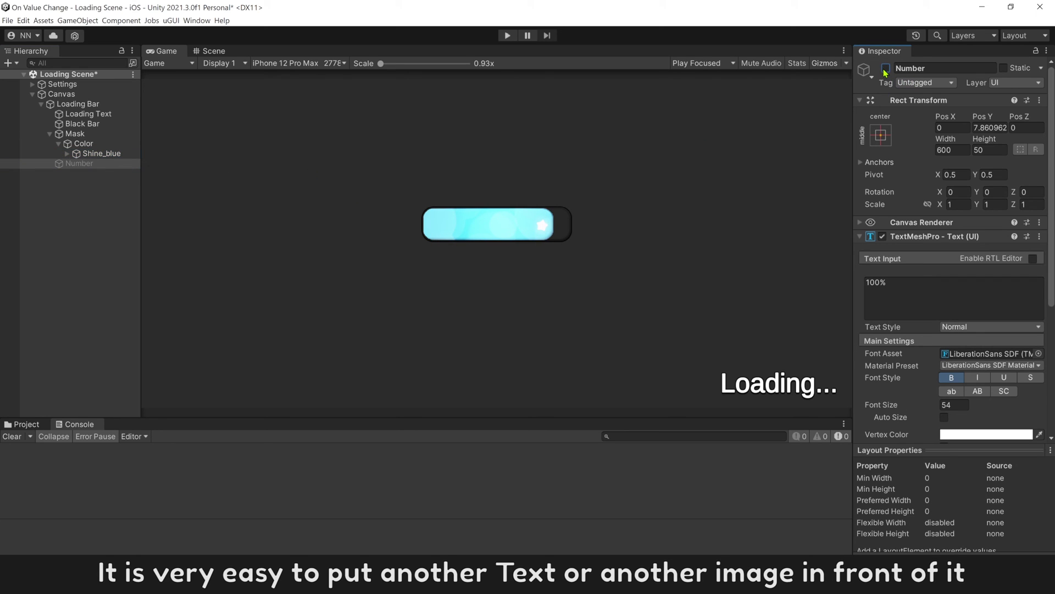
left_click(886, 69)
left_click(885, 70)
left_click(885, 69)
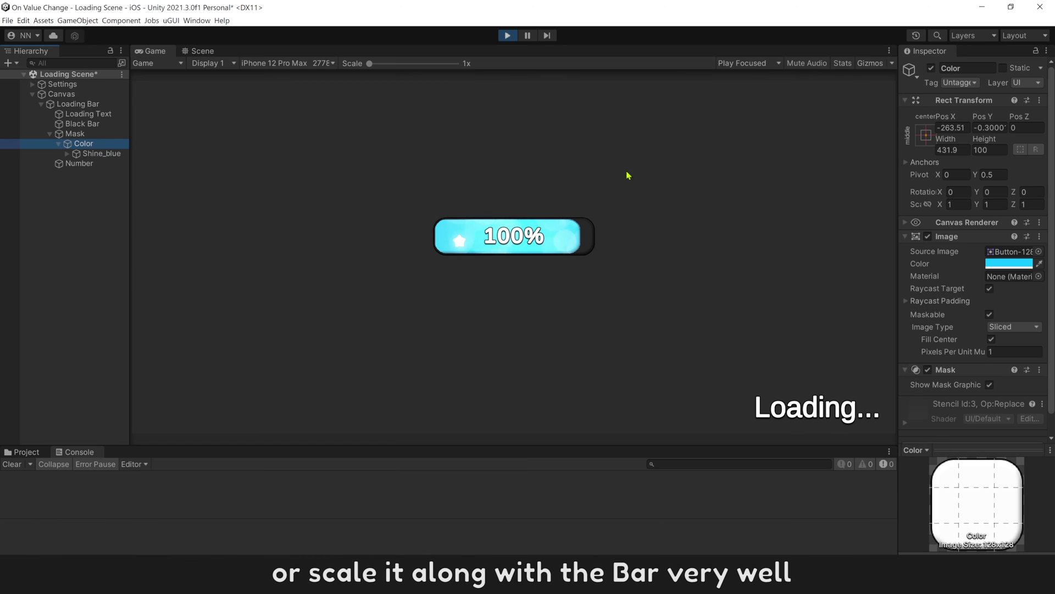
left_click_drag(947, 139, 969, 140)
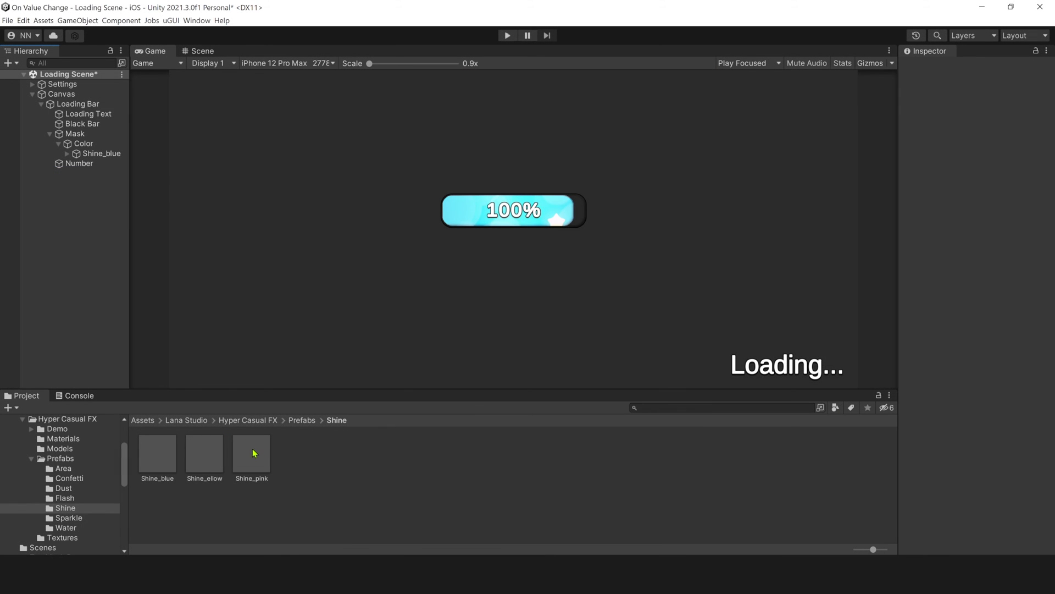
Step: Drop the Shine_pink prefab into the Hierarchy, then add Shine_ellow from Prefabs/Shine
left_click_drag(253, 452, 83, 233)
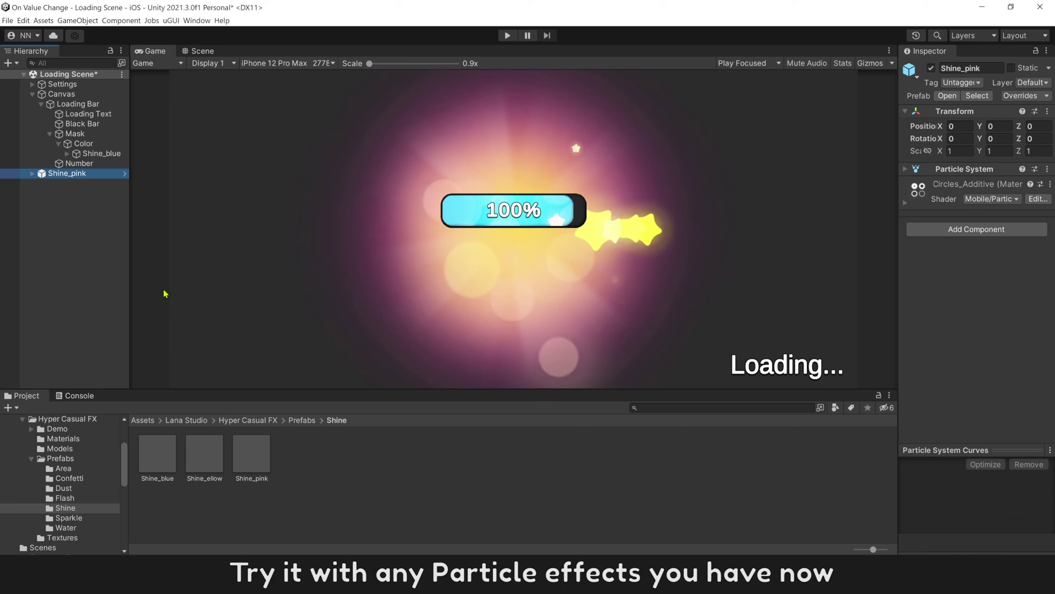
left_click(80, 189)
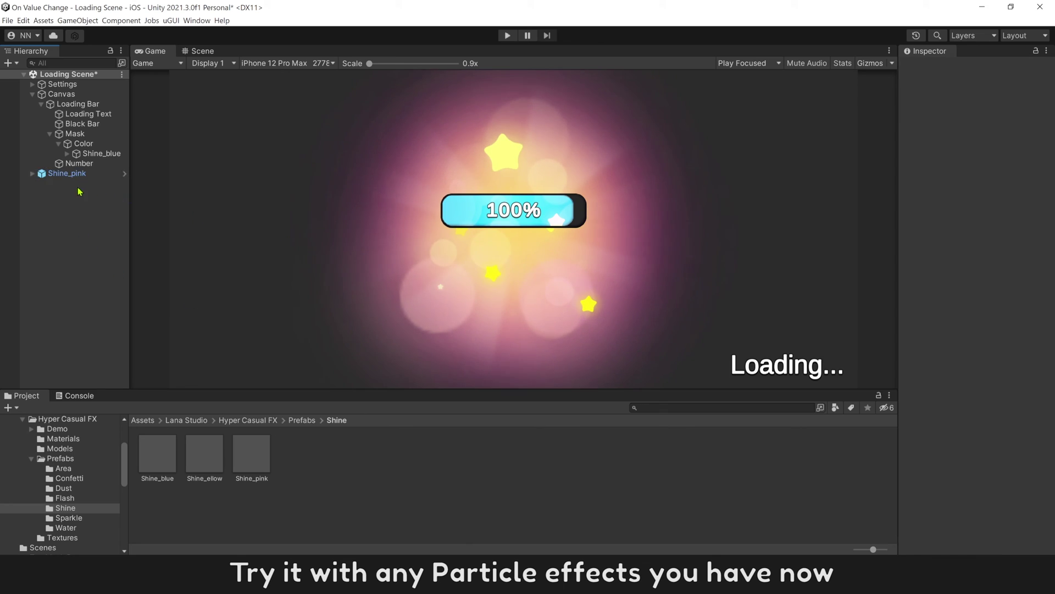
left_click_drag(89, 286, 85, 282)
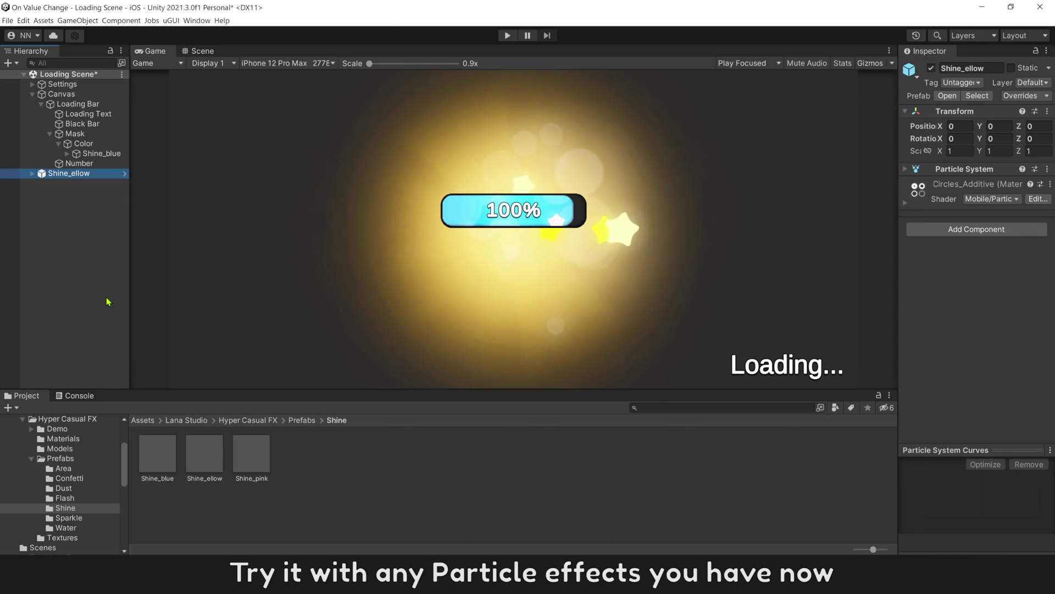